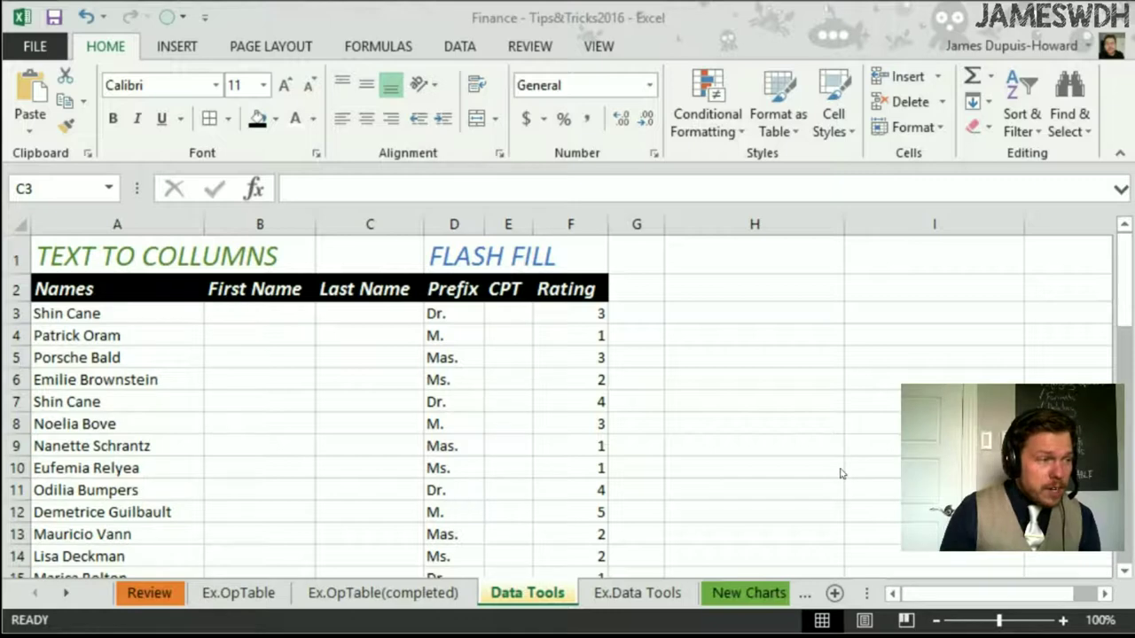
{"action": "left_click", "coordinate": [274, 319]}
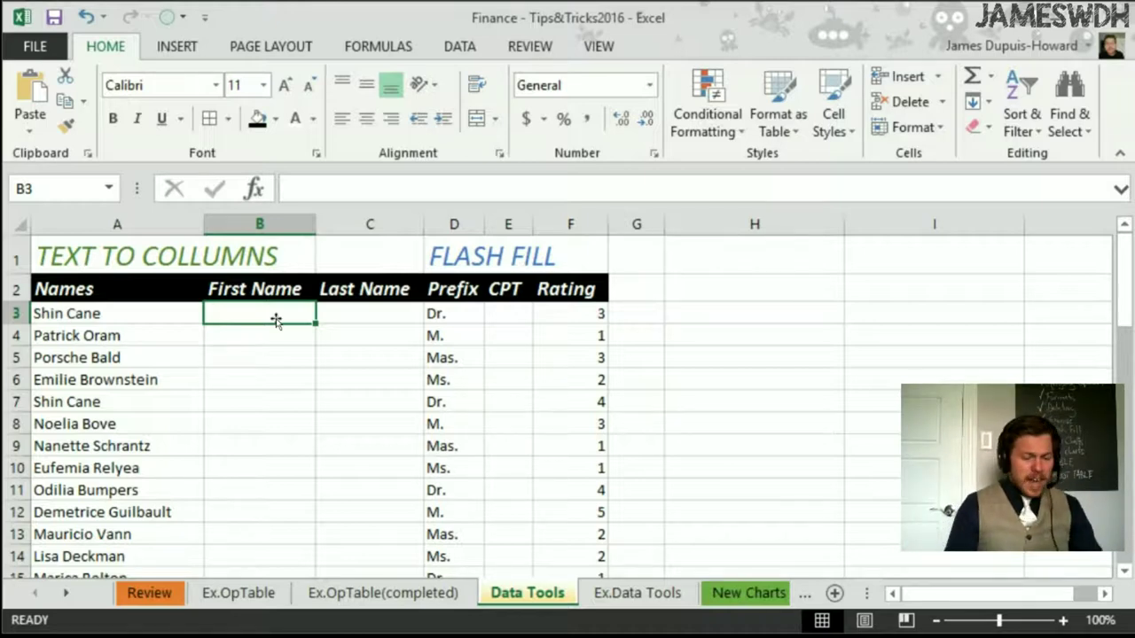
{"action": "type", "text": "Shin"}
{"action": "key", "text": "Return"}
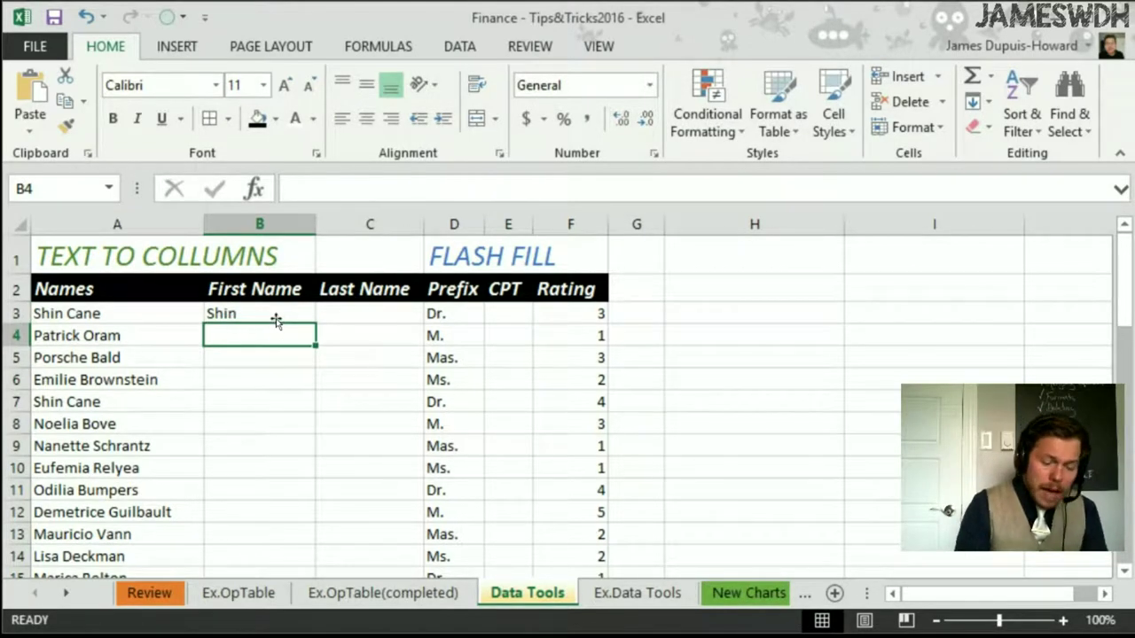
{"action": "type", "text": "Patrick"}
{"action": "key", "text": "BackSpace"}
{"action": "key", "text": "BackSpace"}
{"action": "key", "text": "BackSpace"}
{"action": "key", "text": "BackSpace"}
{"action": "key", "text": "BackSpace"}
{"action": "key", "text": "BackSpace"}
{"action": "key", "text": "BackSpace"}
{"action": "left_click", "coordinate": [276, 320]}
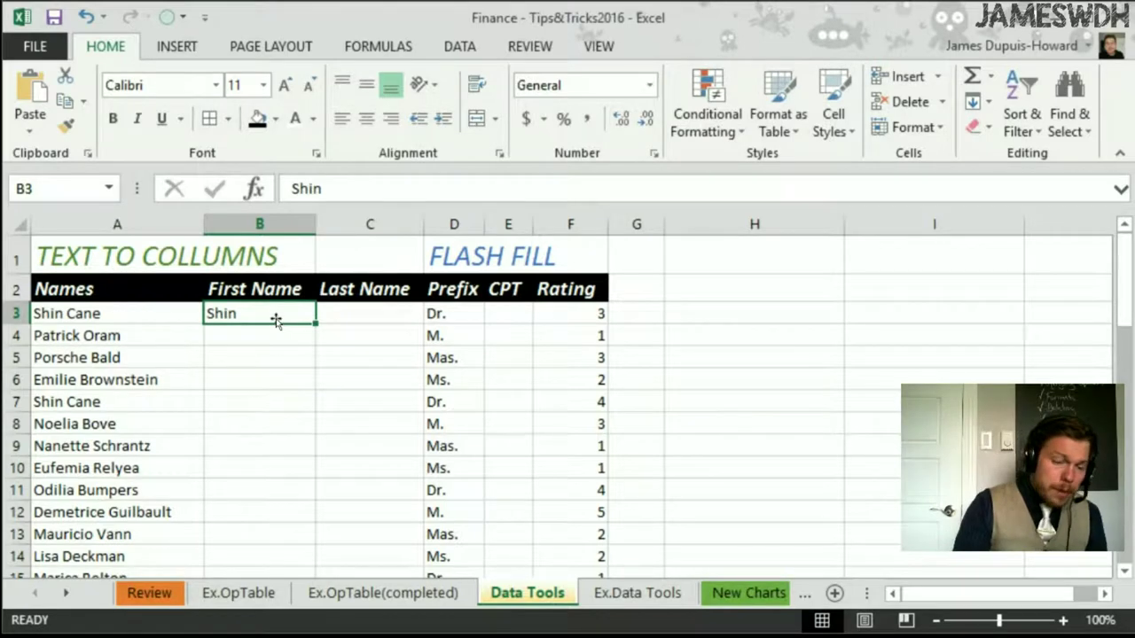
{"action": "key", "text": "Delete"}
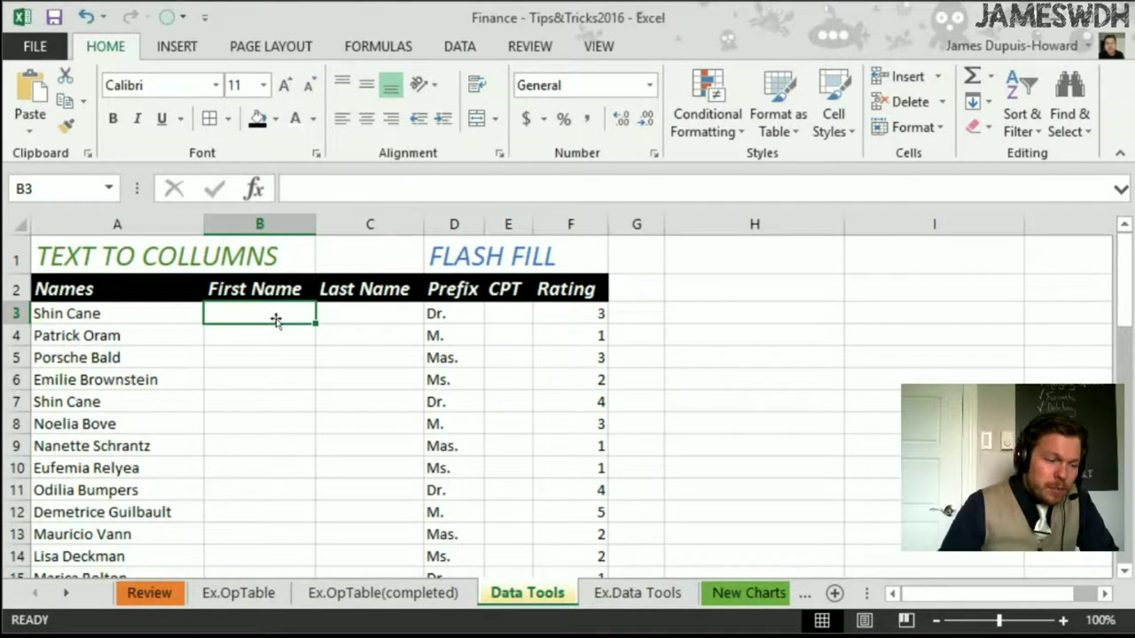
- Try splitting the full names in column A with Text to Columns, delimited by spaces, and undo the conversion
{"action": "left_click_drag", "start_coordinate": [150, 314], "coordinate": [104, 538]}
{"action": "scroll", "coordinate": [104, 538], "scroll_direction": "up", "scroll_amount": 7}
{"action": "scroll", "coordinate": [104, 537], "scroll_direction": "up", "scroll_amount": 6}
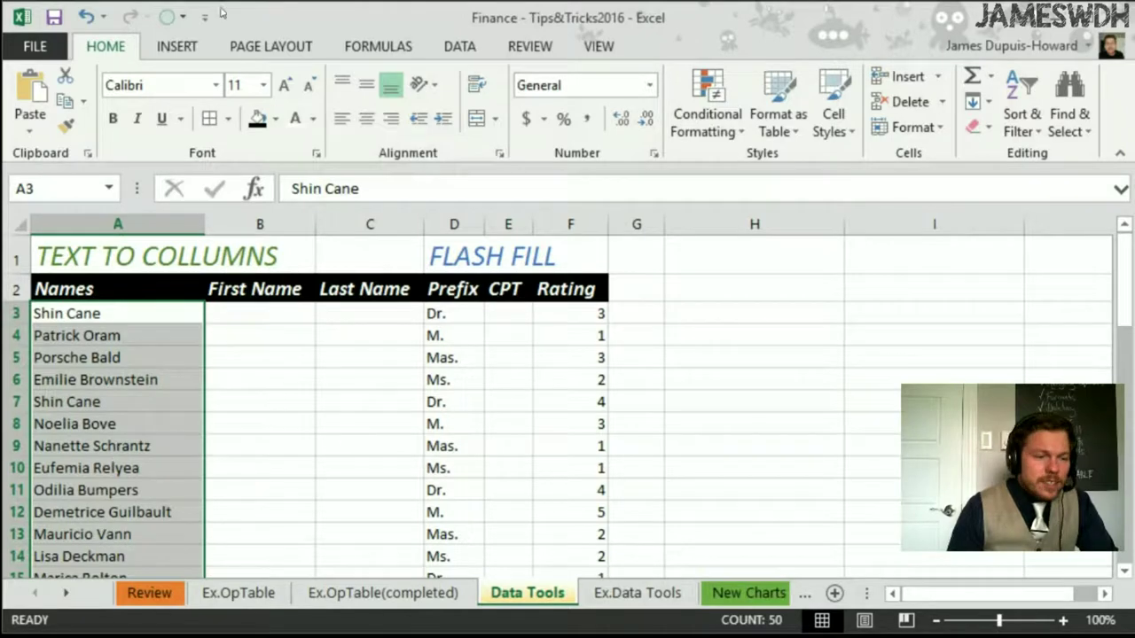
{"action": "left_click", "coordinate": [266, 47]}
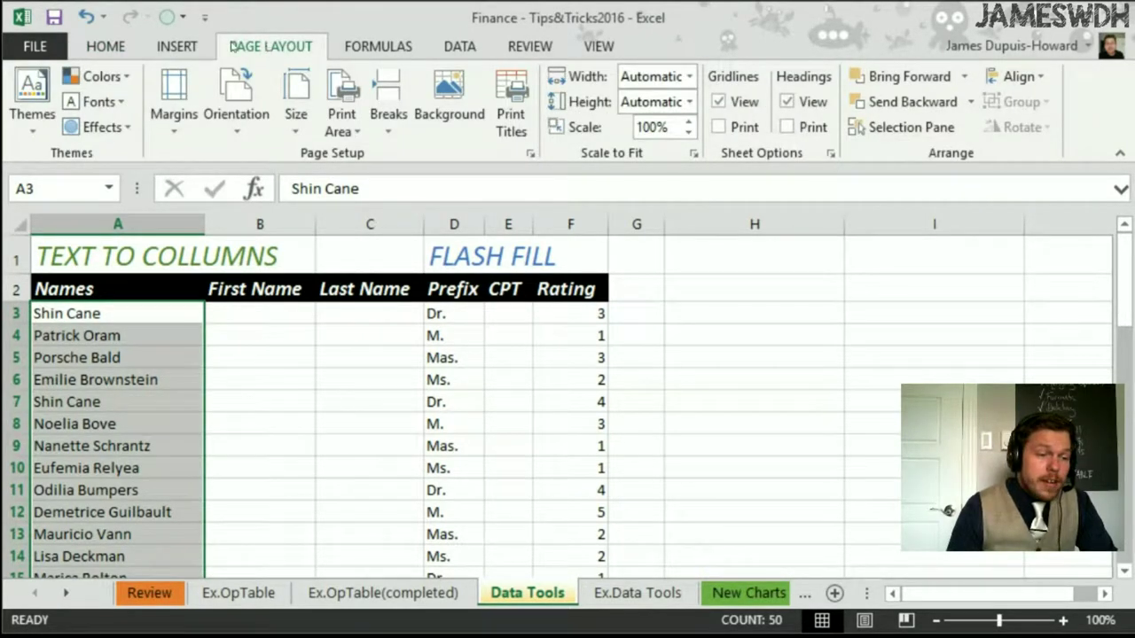
{"action": "left_click", "coordinate": [459, 46]}
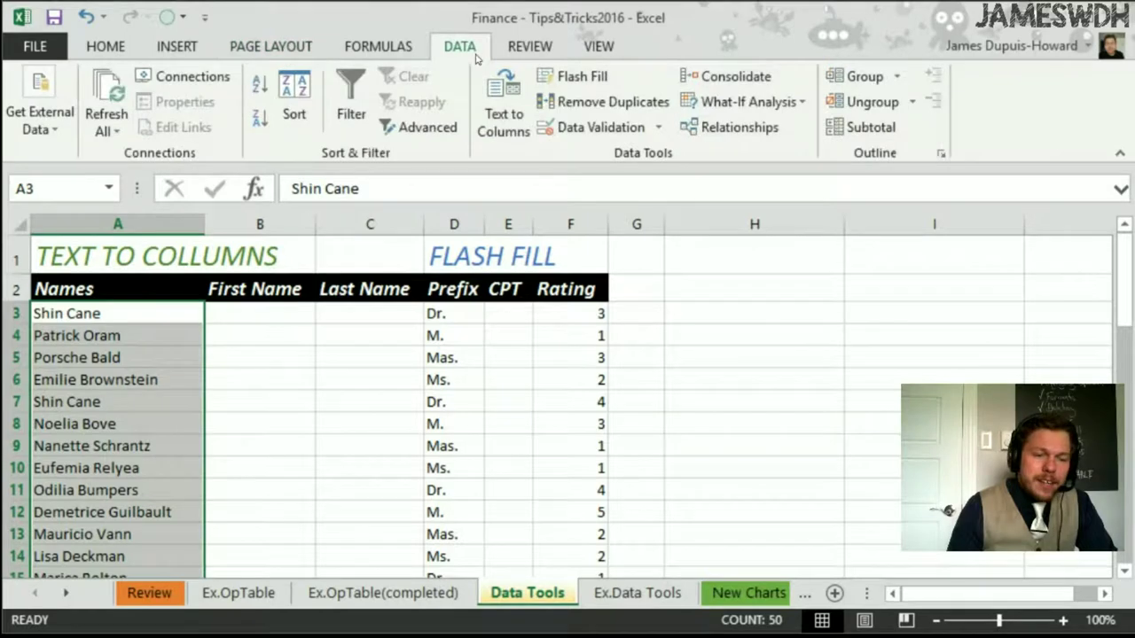
{"action": "left_click", "coordinate": [517, 115]}
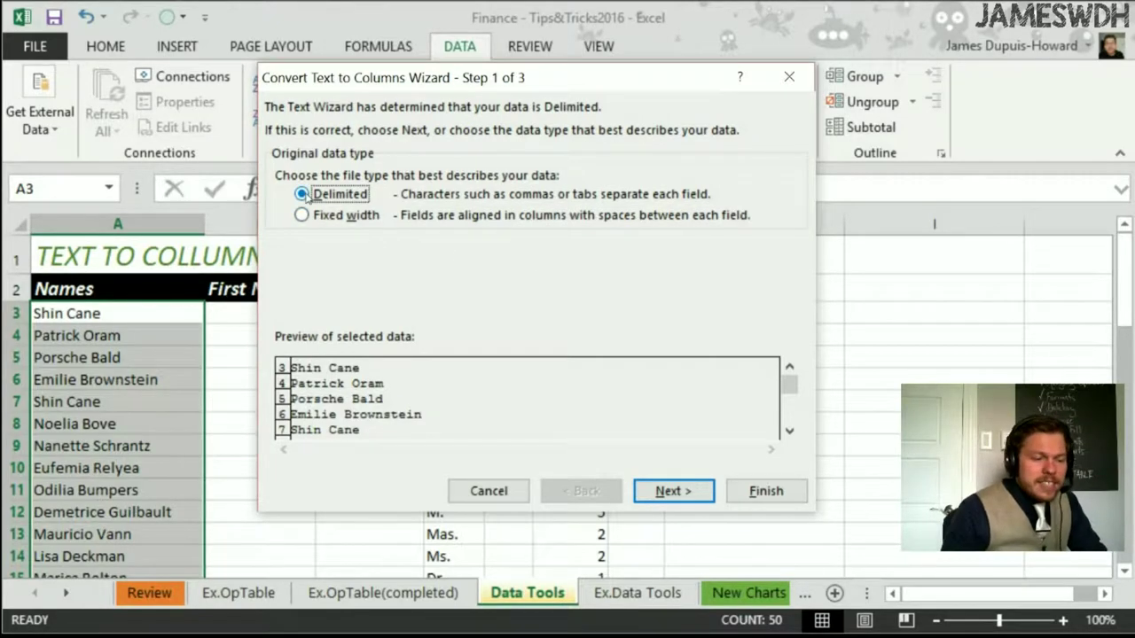
{"action": "left_click", "coordinate": [671, 491]}
{"action": "left_click", "coordinate": [281, 213]}
{"action": "left_click", "coordinate": [281, 213]}
{"action": "left_click", "coordinate": [281, 171]}
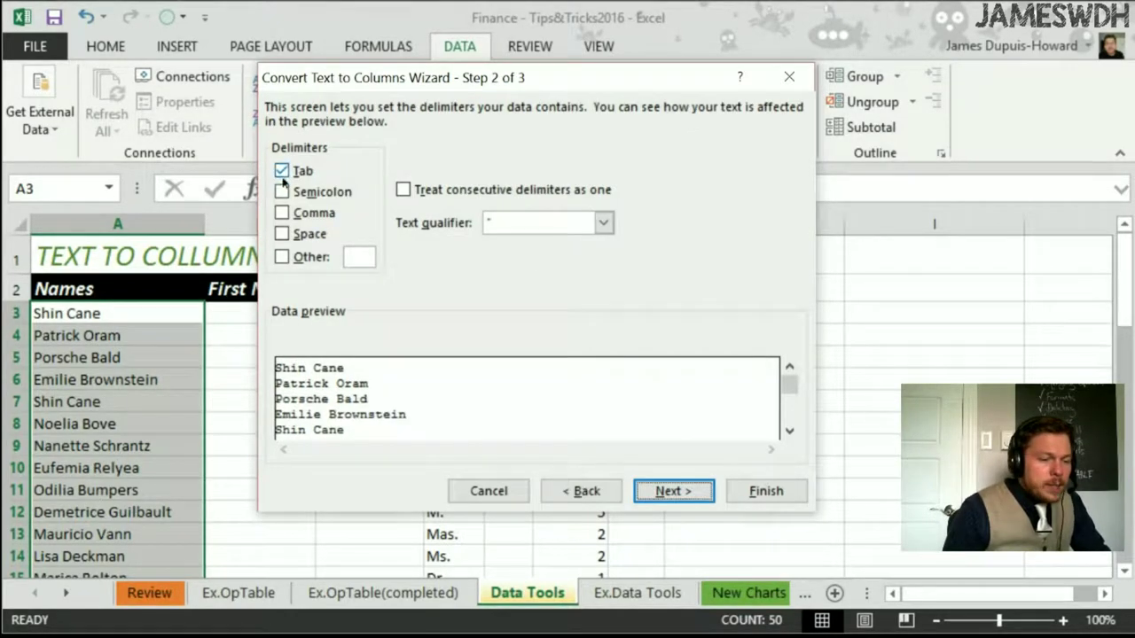
{"action": "left_click", "coordinate": [303, 236]}
{"action": "left_click", "coordinate": [763, 492]}
{"action": "scroll", "coordinate": [332, 378], "scroll_direction": "down", "scroll_amount": 7}
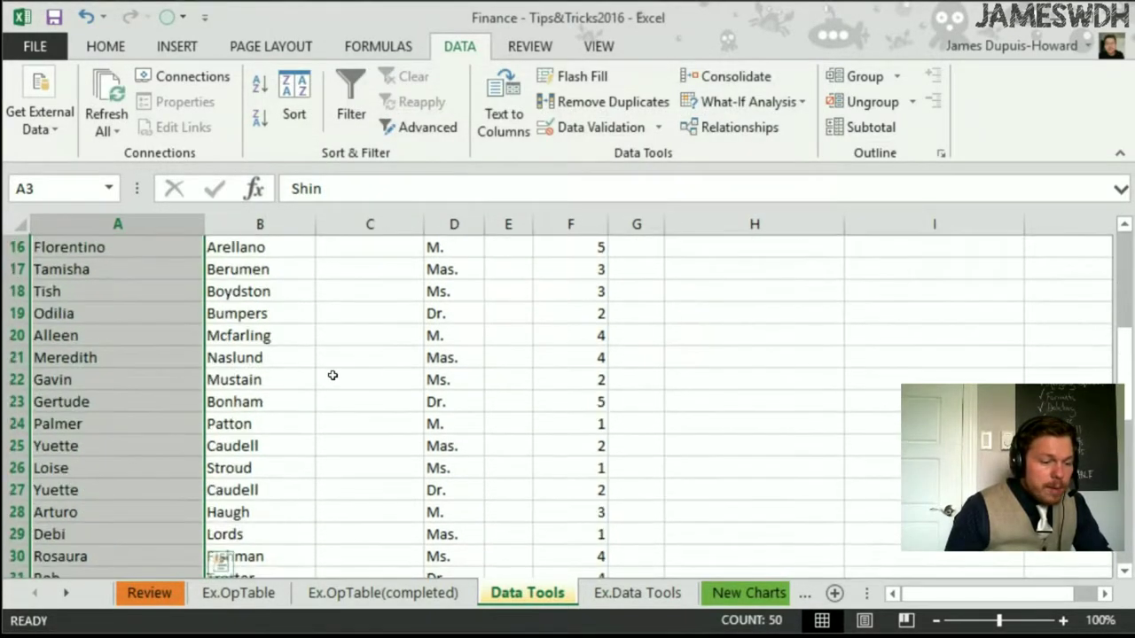
{"action": "scroll", "coordinate": [333, 378], "scroll_direction": "down", "scroll_amount": 7}
{"action": "scroll", "coordinate": [333, 372], "scroll_direction": "up", "scroll_amount": 14}
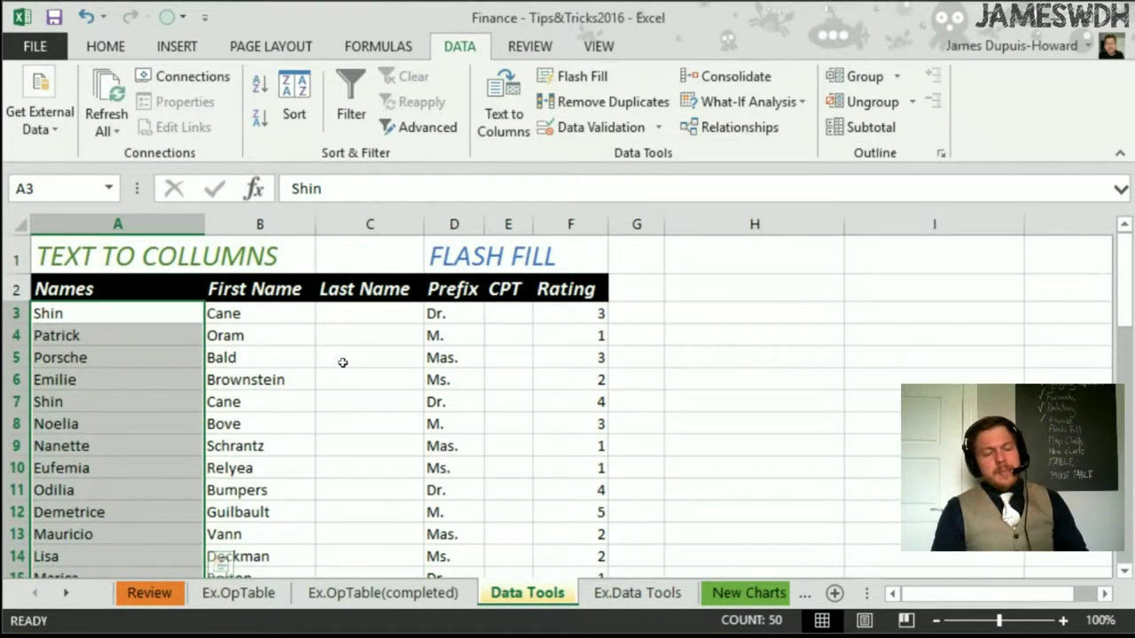
{"action": "key", "text": "ctrl+z"}
- Enter the first name from row 3 in B3 and Flash Fill the rest of the First Name column
{"action": "left_click", "coordinate": [279, 313]}
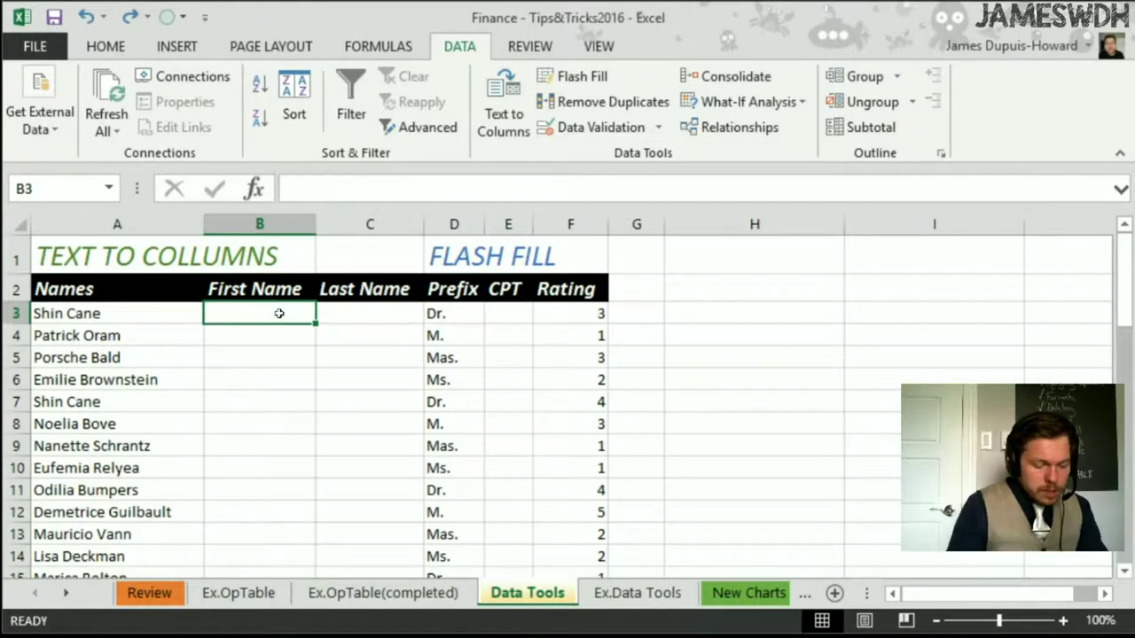
{"action": "type", "text": "Shin"}
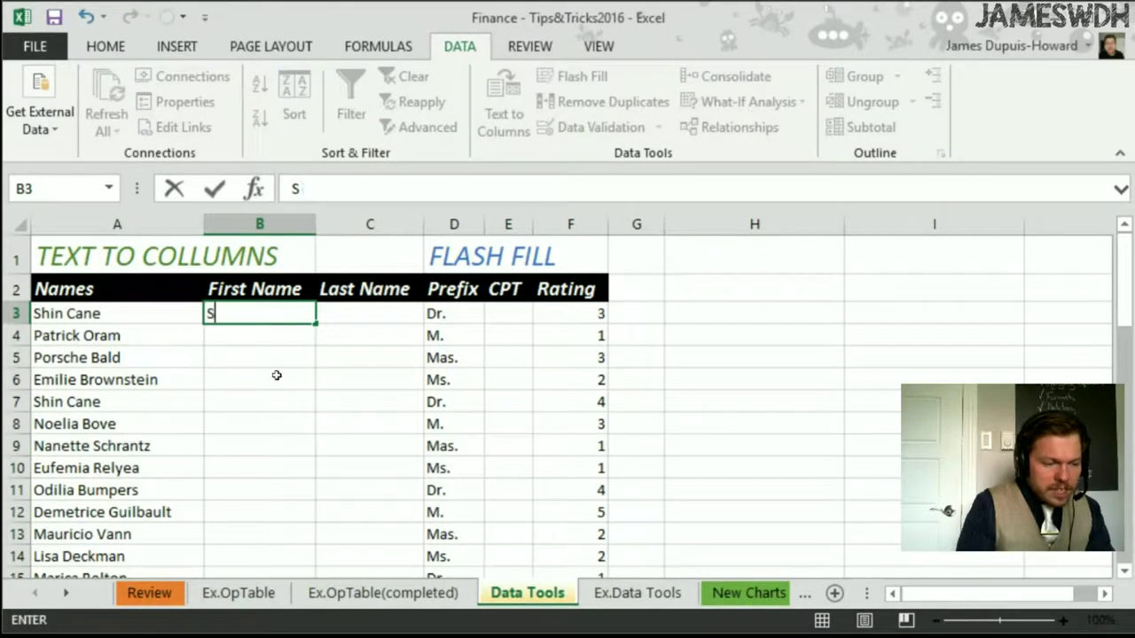
{"action": "key", "text": "Return"}
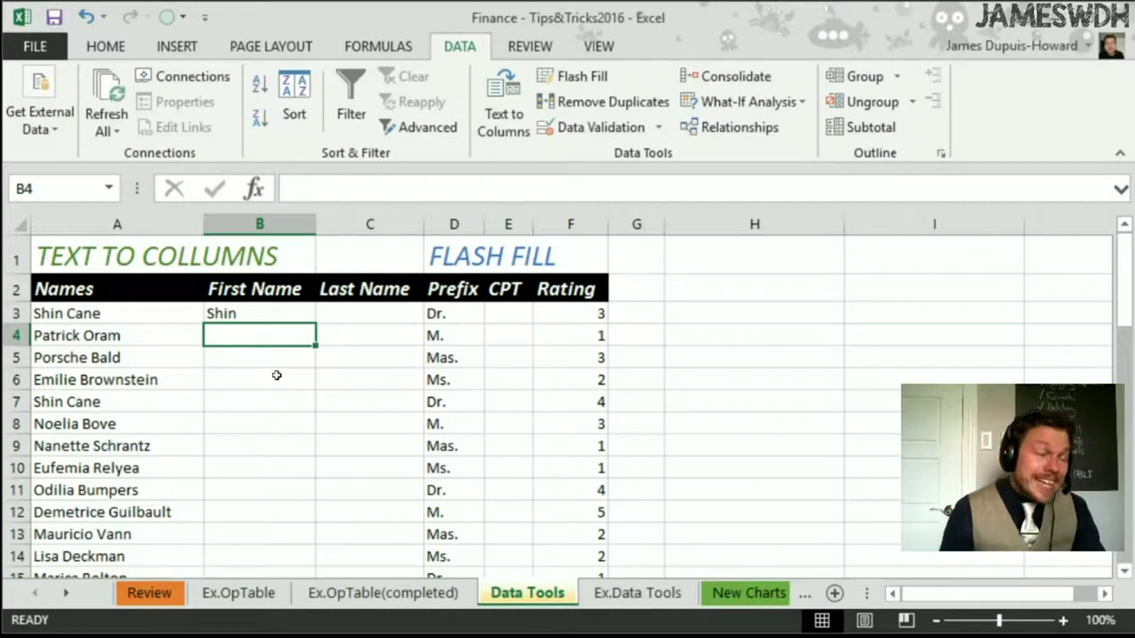
{"action": "key", "text": "ctrl+e"}
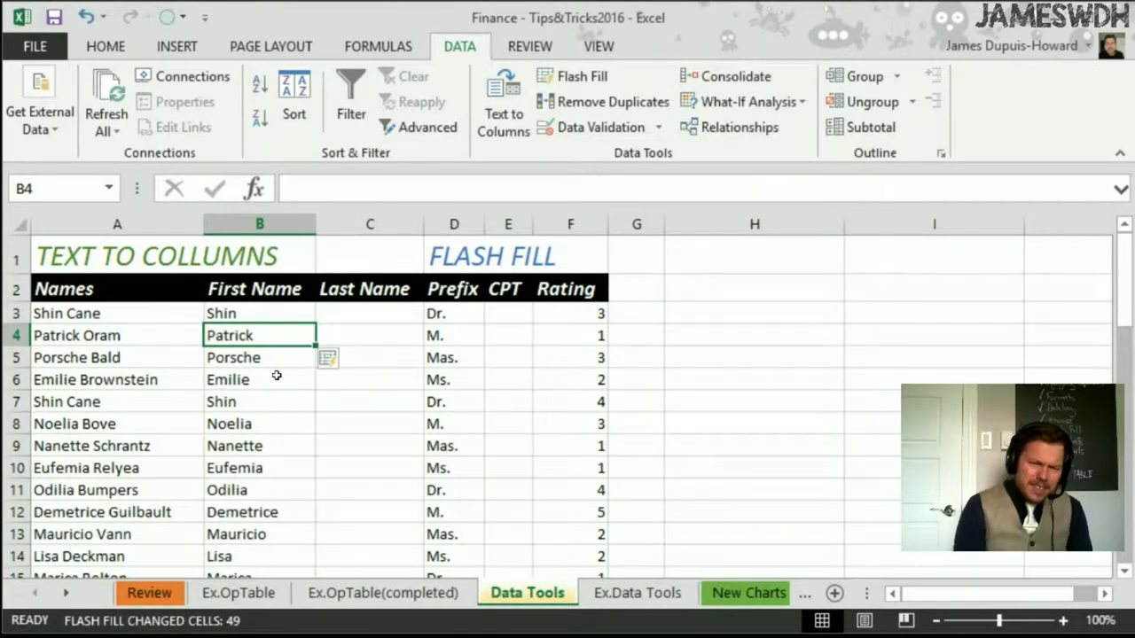
- Enter the last name from row 3 in C3 and Flash Fill the rest of the Last Name column
{"action": "left_click", "coordinate": [388, 309]}
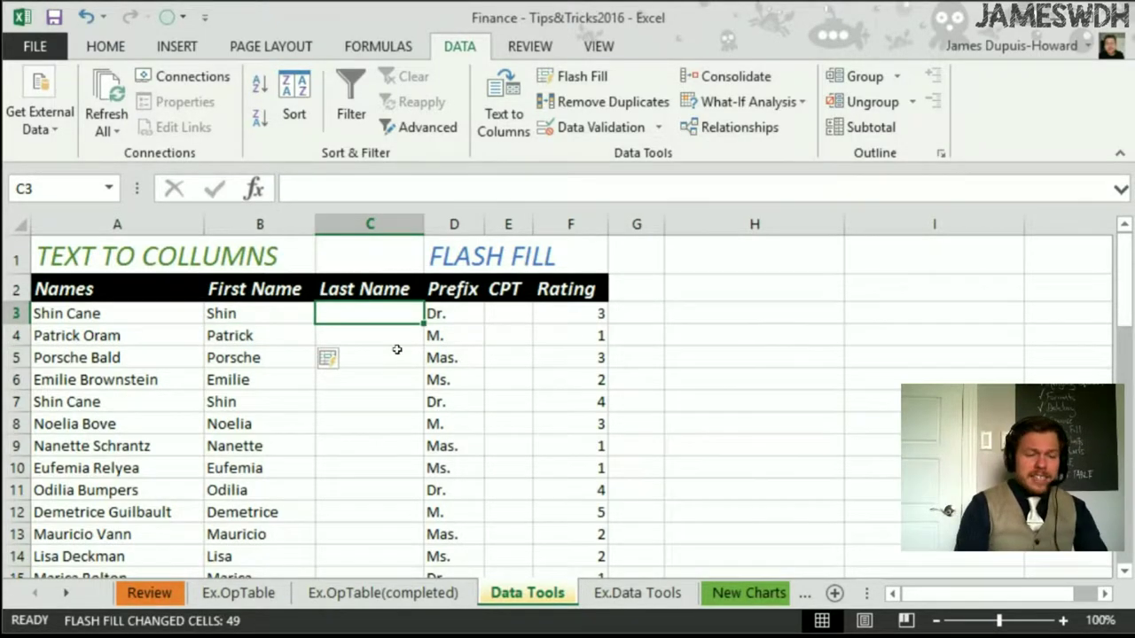
{"action": "type", "text": "Cane"}
{"action": "key", "text": "Return"}
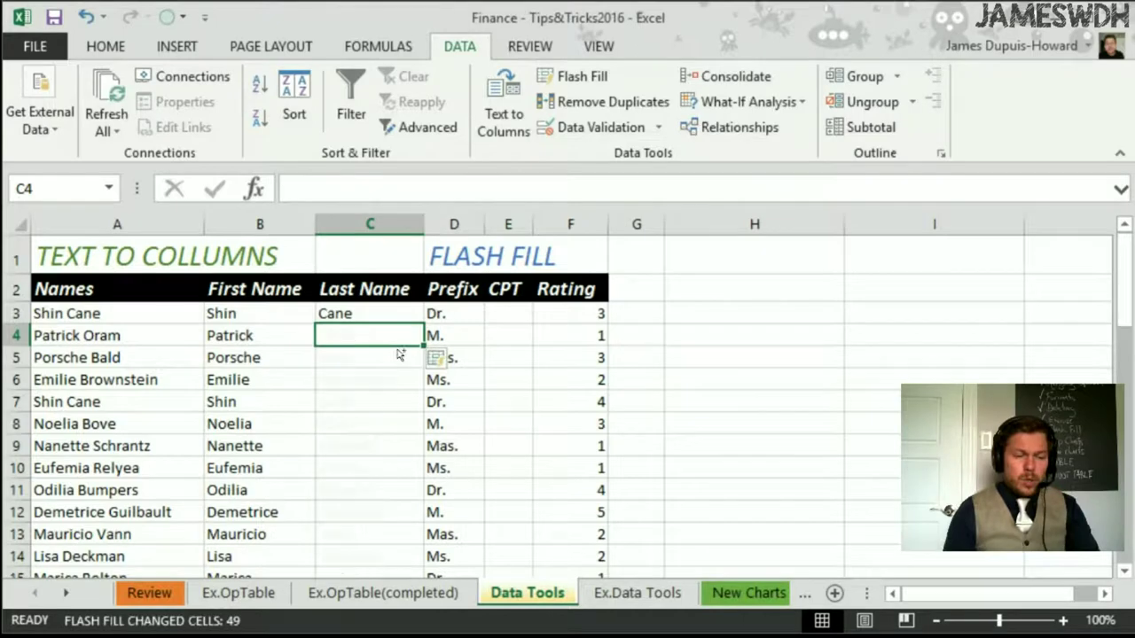
- Switch the last names in column C to all capitals by retyping C3, and restore them to normal capitalization
{"action": "left_click", "coordinate": [337, 319]}
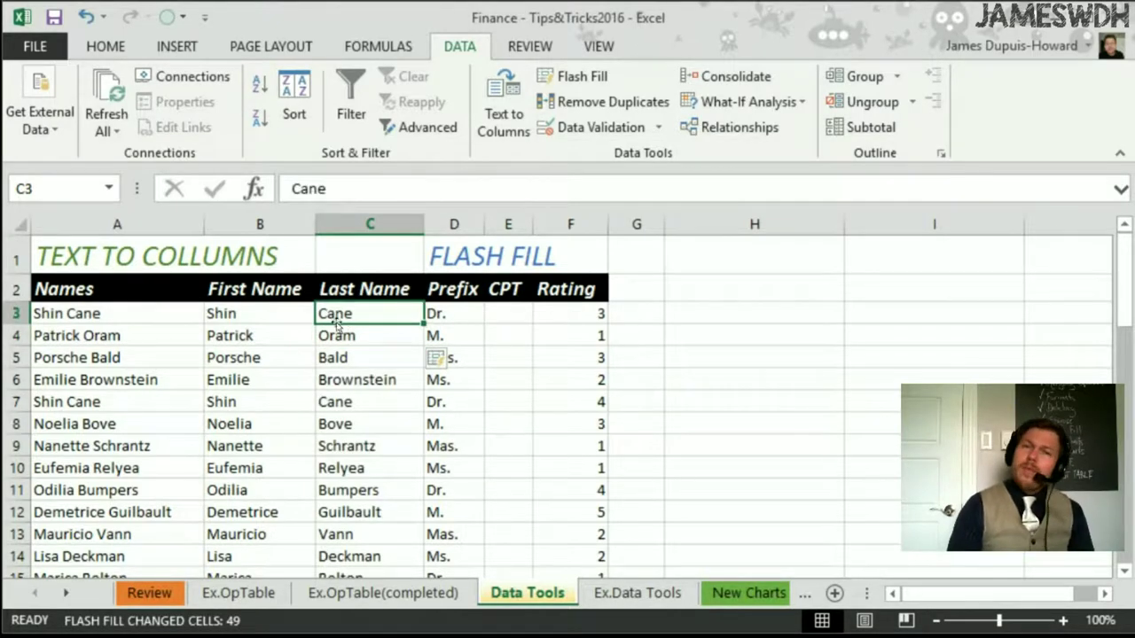
{"action": "type", "text": "CANE"}
{"action": "key", "text": "Return"}
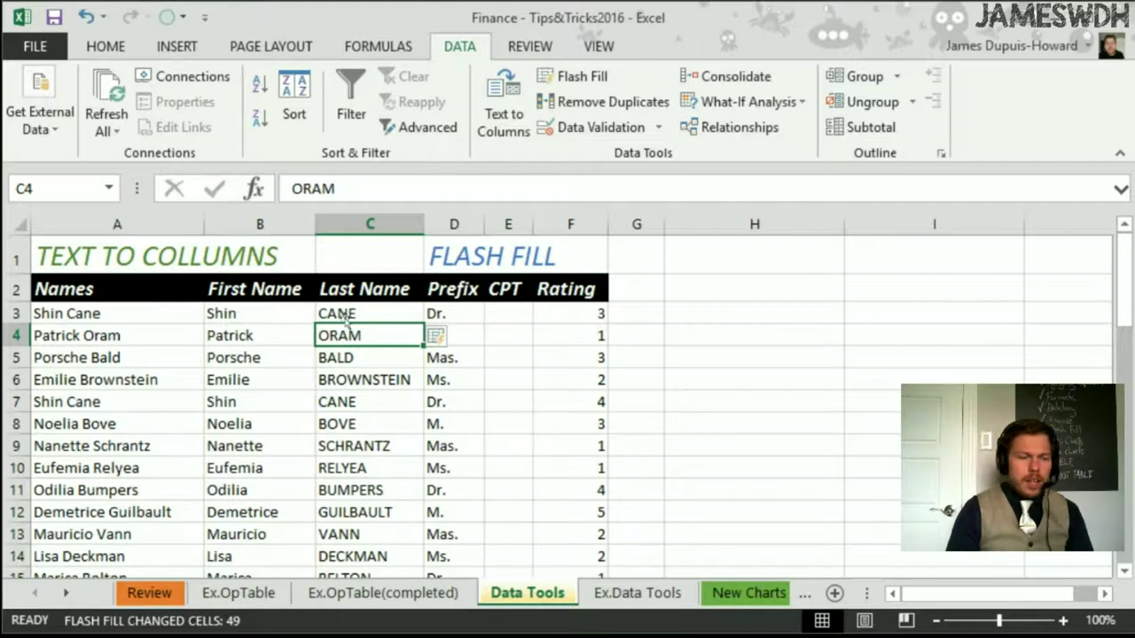
{"action": "left_click", "coordinate": [346, 320]}
{"action": "type", "text": "Cane"}
{"action": "key", "text": "Return"}
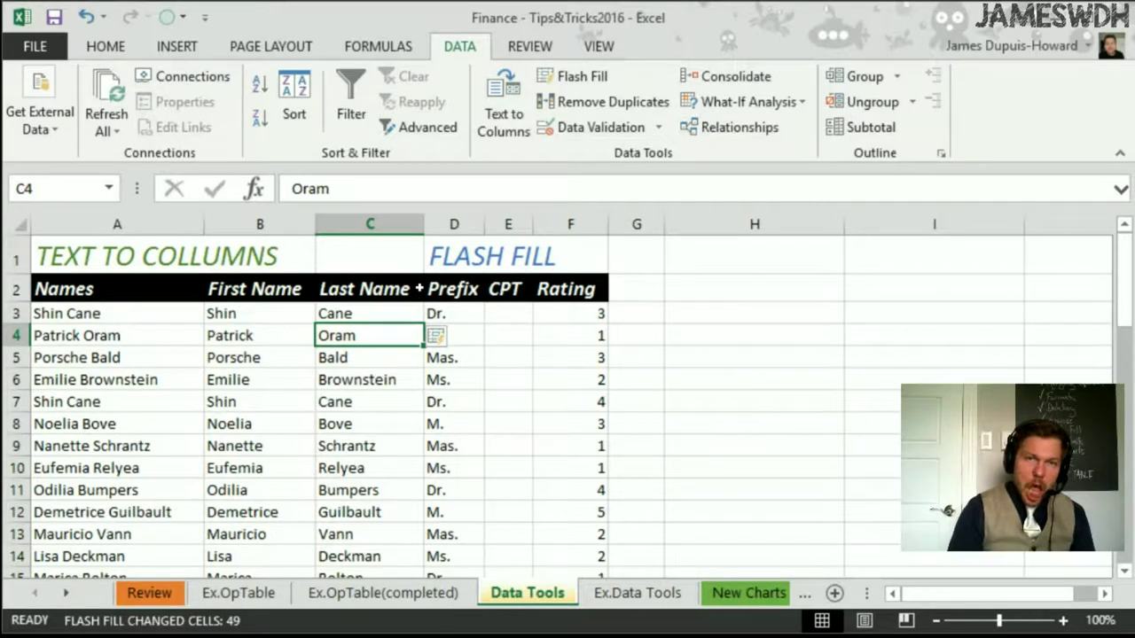
- Widen the CPT column
{"action": "left_click_drag", "start_coordinate": [534, 224], "coordinate": [585, 228]}
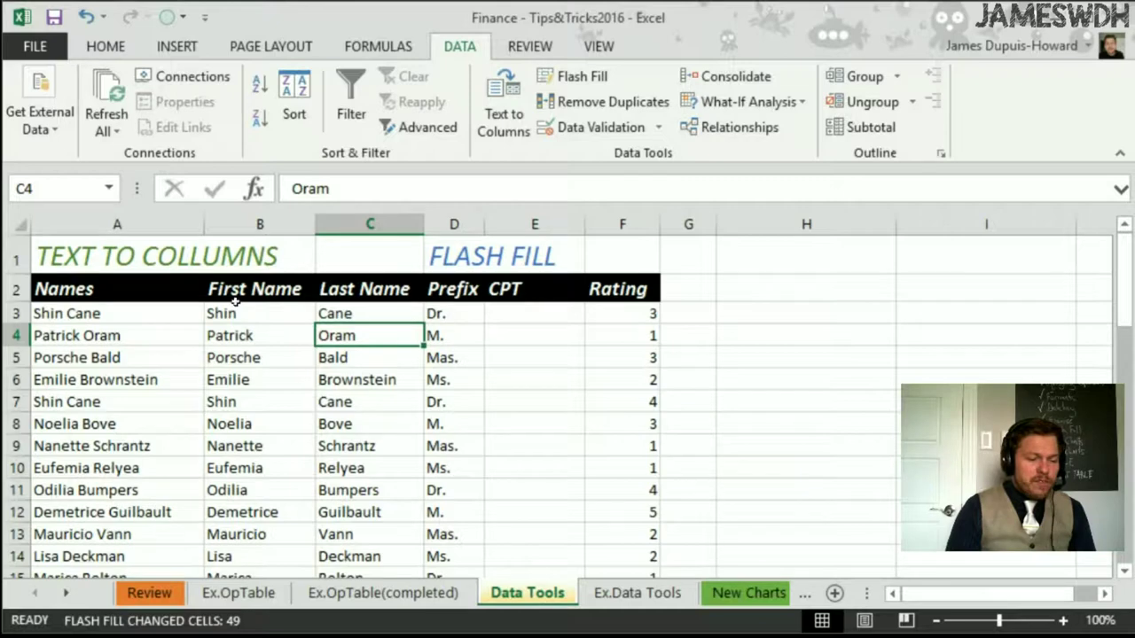
{"action": "left_click_drag", "start_coordinate": [235, 313], "coordinate": [266, 468]}
{"action": "left_click_drag", "start_coordinate": [345, 313], "coordinate": [321, 473]}
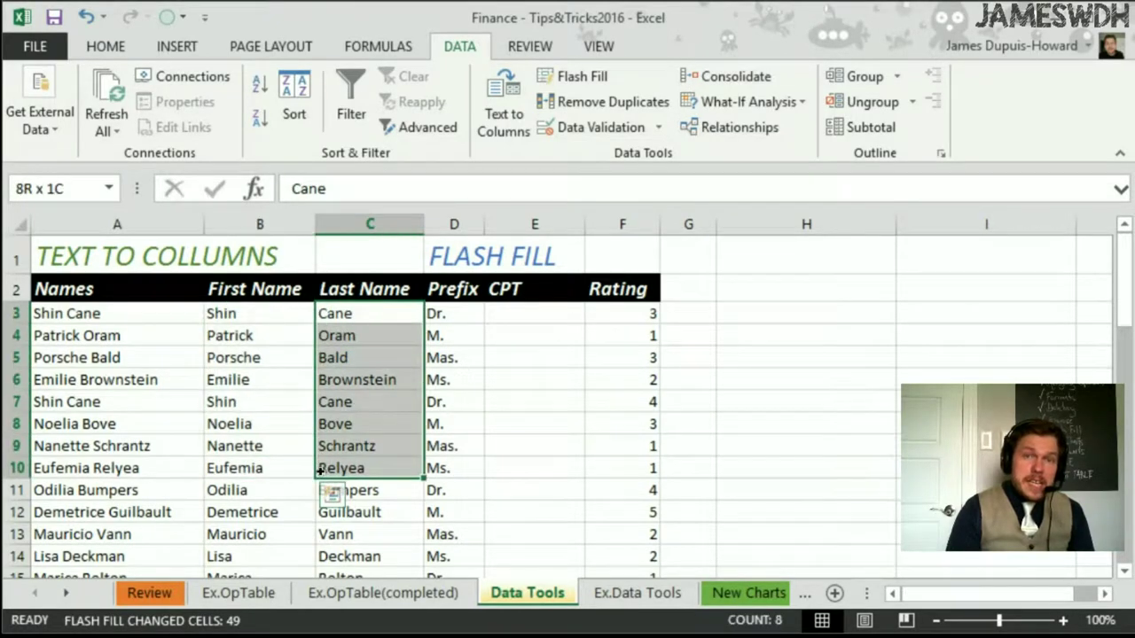
{"action": "left_click_drag", "start_coordinate": [501, 314], "coordinate": [510, 360]}
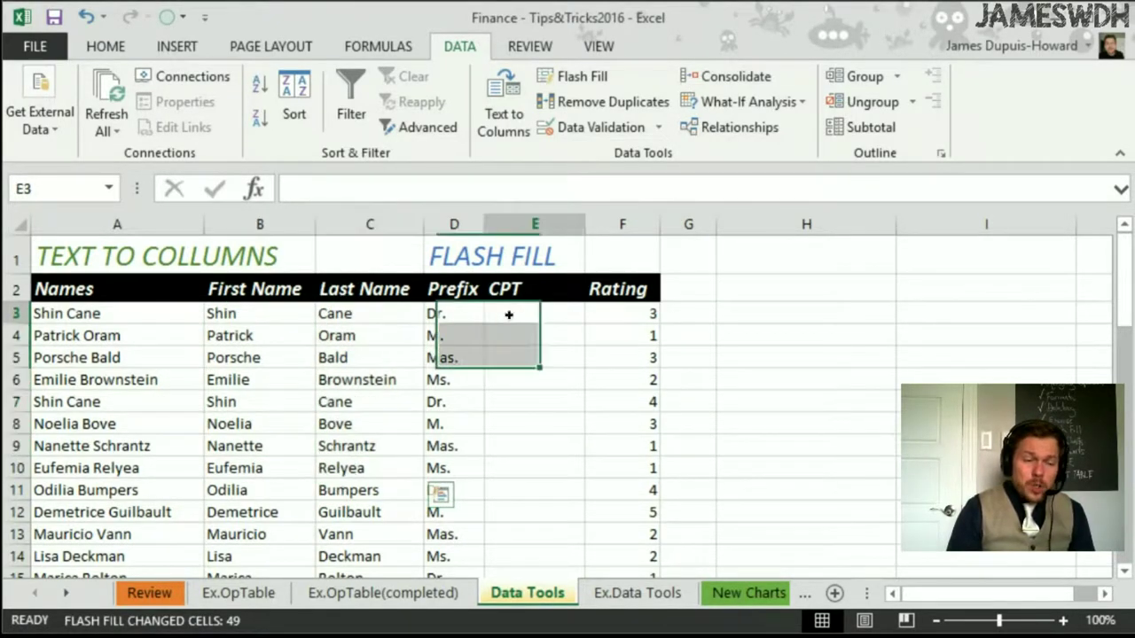
{"action": "left_click", "coordinate": [508, 315]}
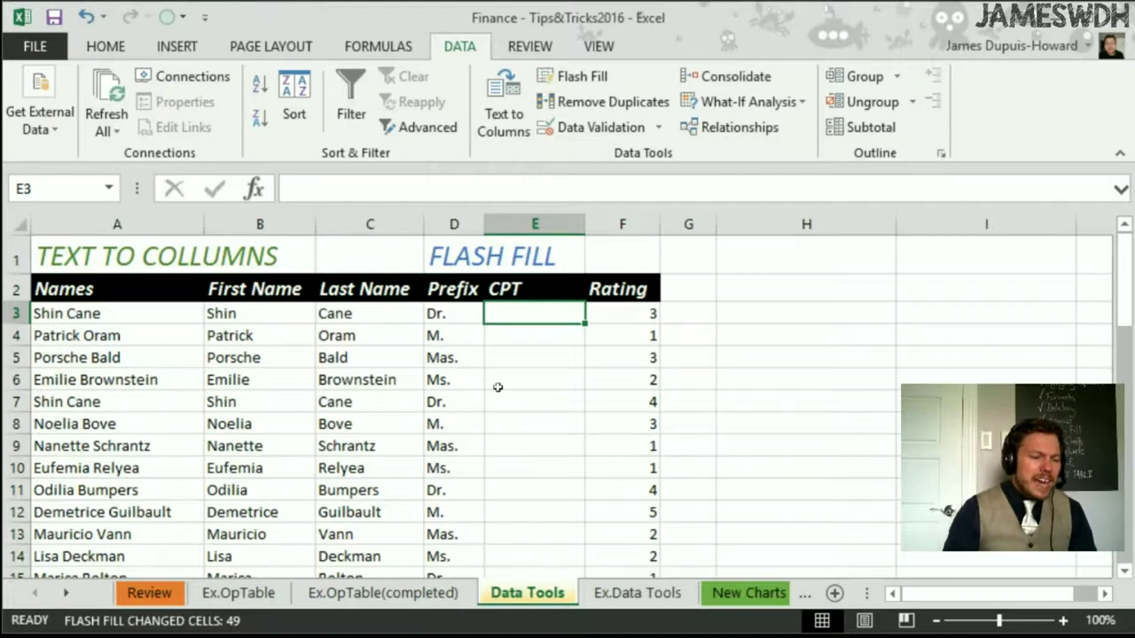
{"action": "left_click_drag", "start_coordinate": [441, 307], "coordinate": [370, 446]}
{"action": "left_click_drag", "start_coordinate": [71, 313], "coordinate": [71, 402]}
- Enter the row 3 prefix followed by the last name in E3 and Flash Fill the rest of the CPT column
{"action": "left_click", "coordinate": [518, 314]}
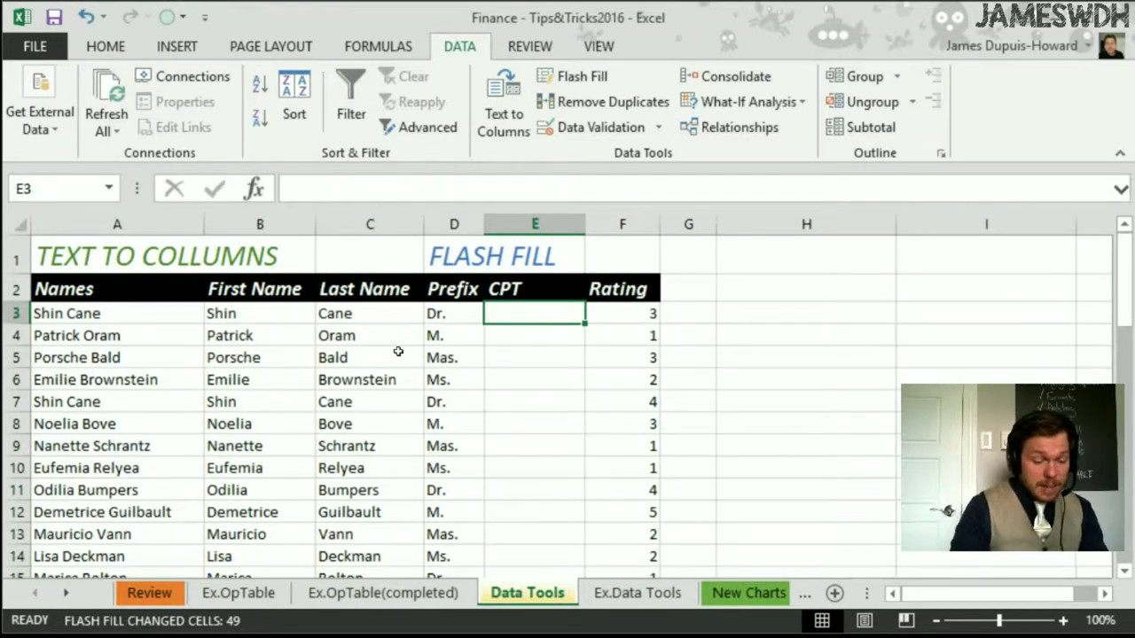
{"action": "type", "text": "Dr. Cane"}
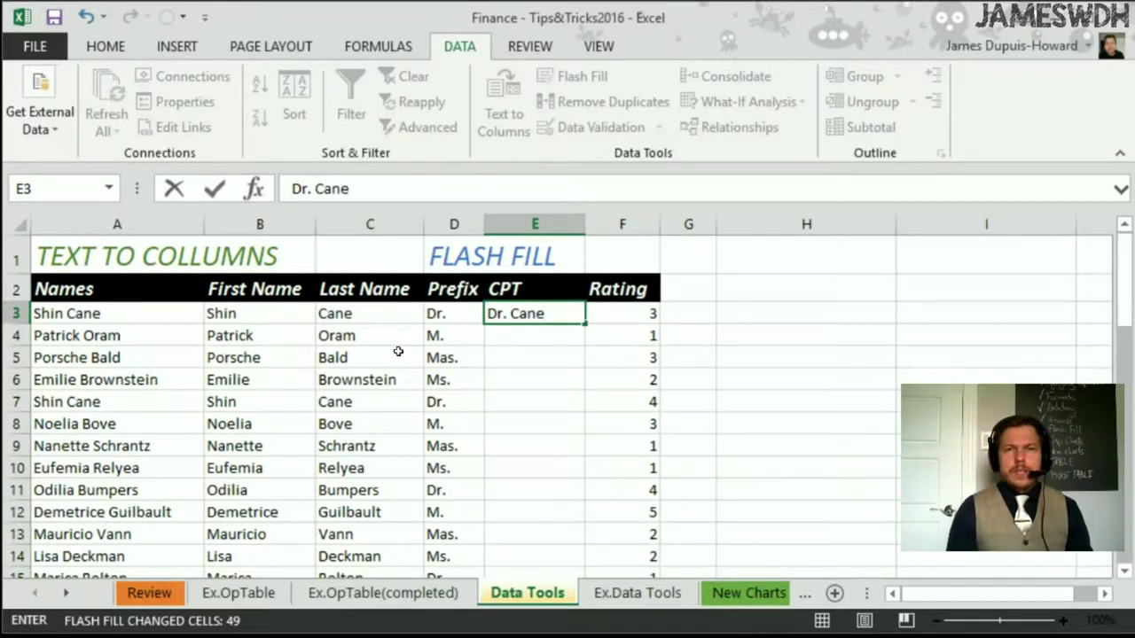
{"action": "key", "text": "Return"}
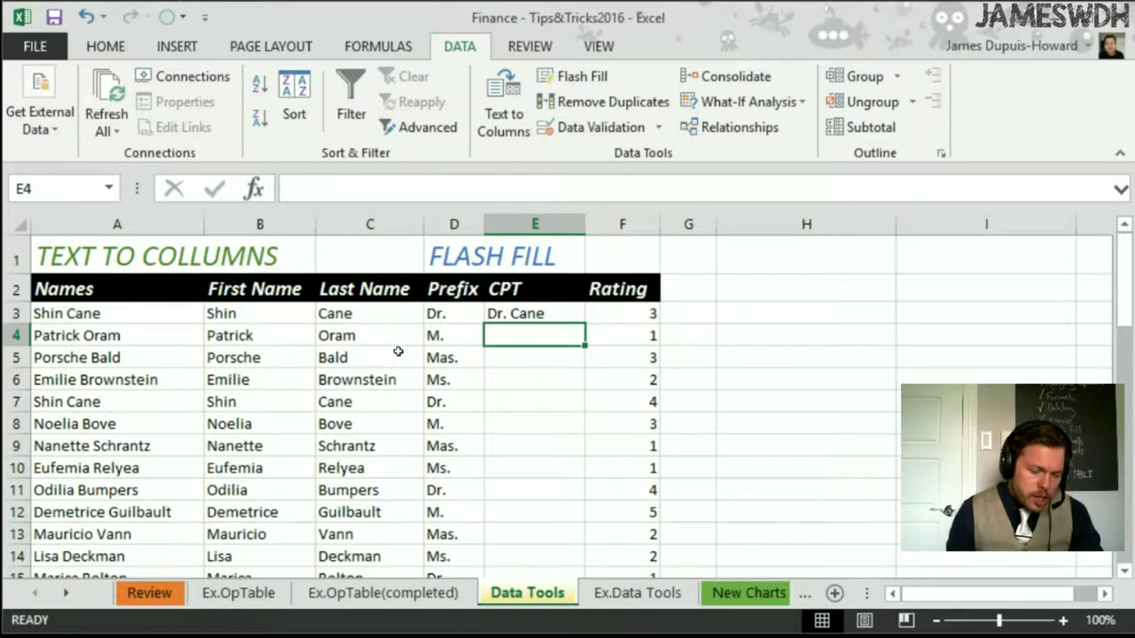
{"action": "key", "text": "ctrl+e"}
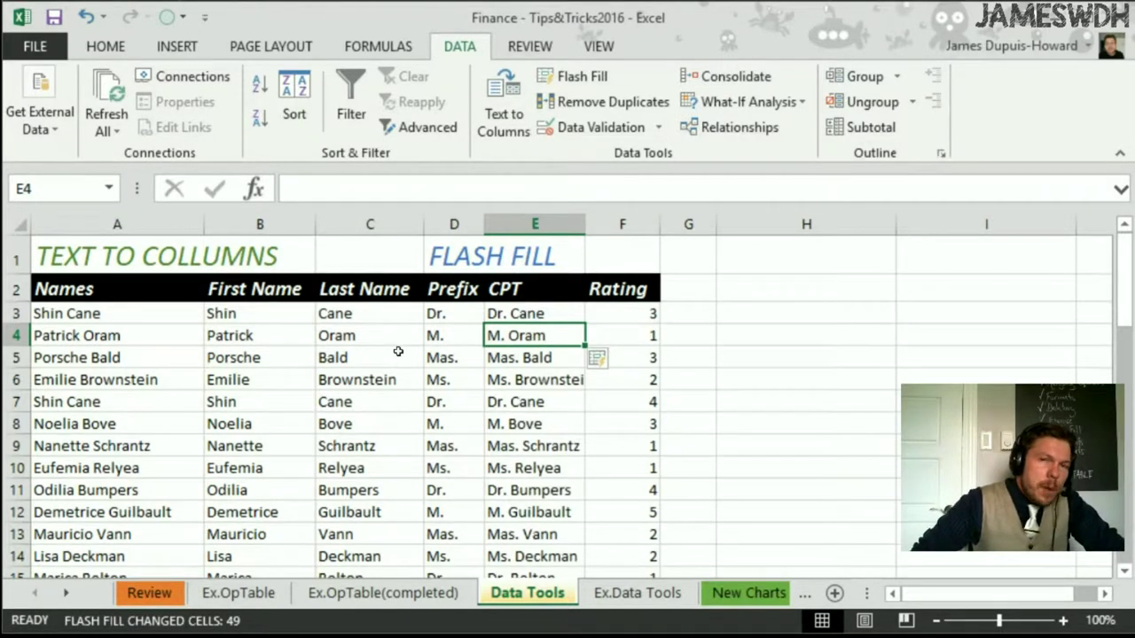
- Autofit the CPT column to its contents and look over the filled rows
{"action": "double_click", "coordinate": [586, 223]}
{"action": "scroll", "coordinate": [581, 394], "scroll_direction": "down", "scroll_amount": 2}
{"action": "scroll", "coordinate": [583, 426], "scroll_direction": "up", "scroll_amount": 2}
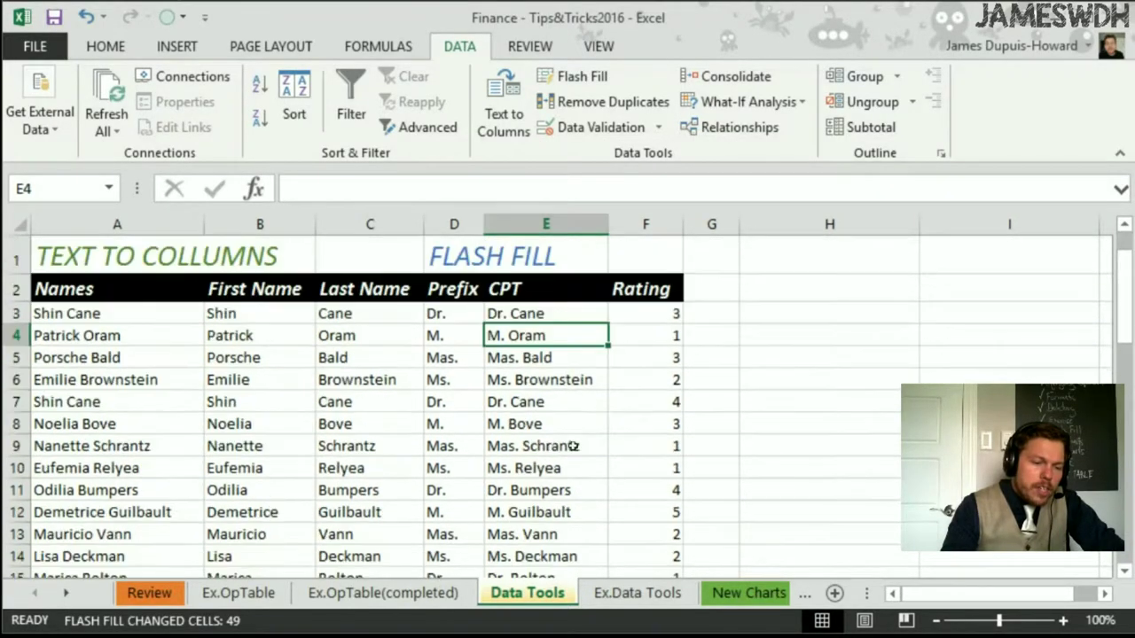
{"action": "scroll", "coordinate": [532, 382], "scroll_direction": "down", "scroll_amount": 1}
{"action": "scroll", "coordinate": [536, 403], "scroll_direction": "down", "scroll_amount": 1}
{"action": "scroll", "coordinate": [539, 402], "scroll_direction": "up", "scroll_amount": 2}
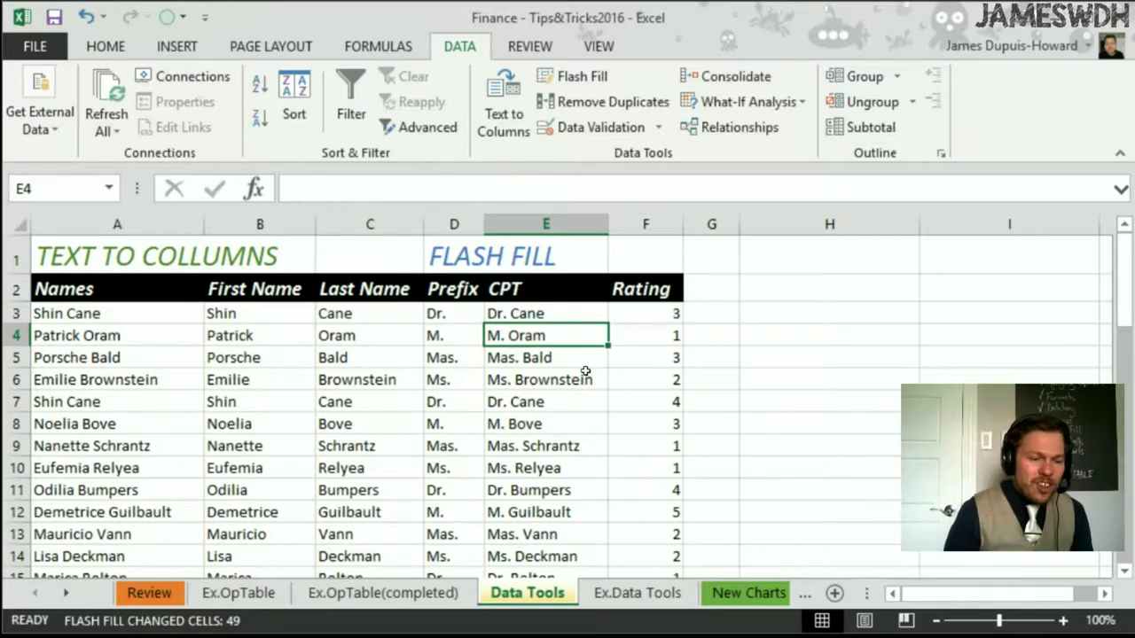
- Enter the row 3 first name followed by its rating in G3, Flash Fill column G, and widen the column to fit its contents
{"action": "left_click", "coordinate": [723, 315]}
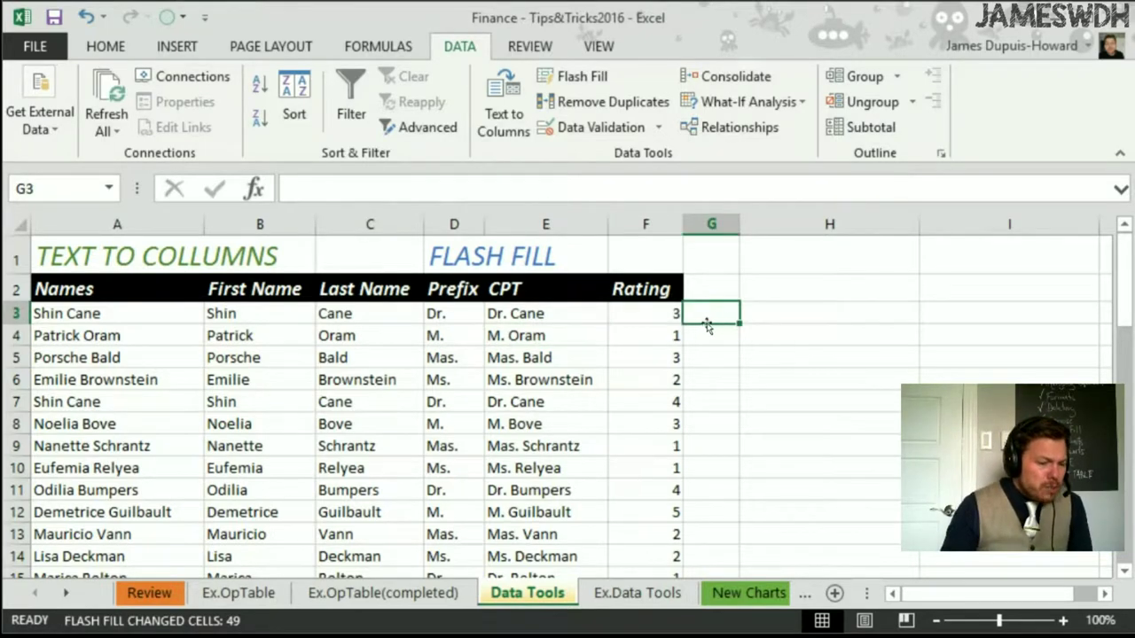
{"action": "left_click", "coordinate": [642, 317]}
{"action": "left_click", "coordinate": [716, 314]}
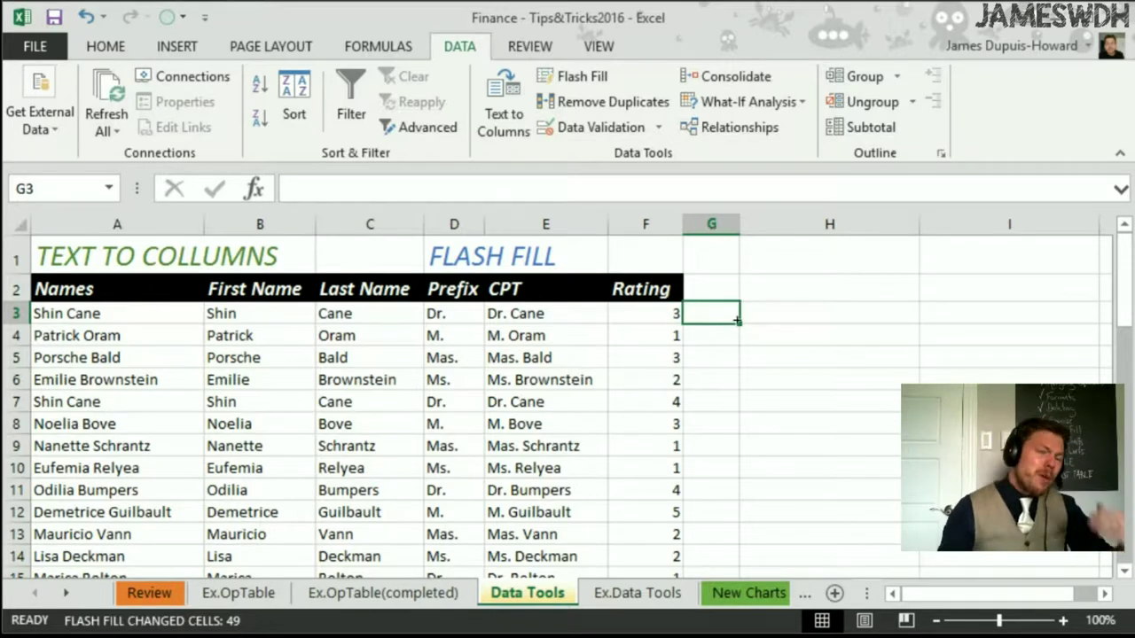
{"action": "type", "text": "Shin 3"}
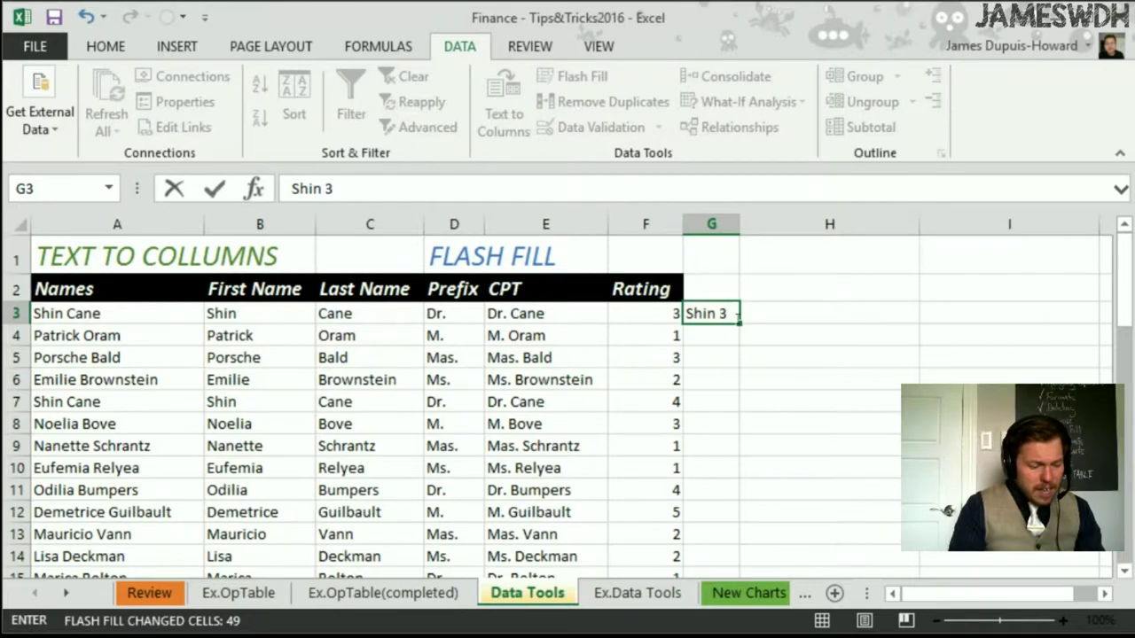
{"action": "key", "text": "Return"}
{"action": "key", "text": "ctrl+e"}
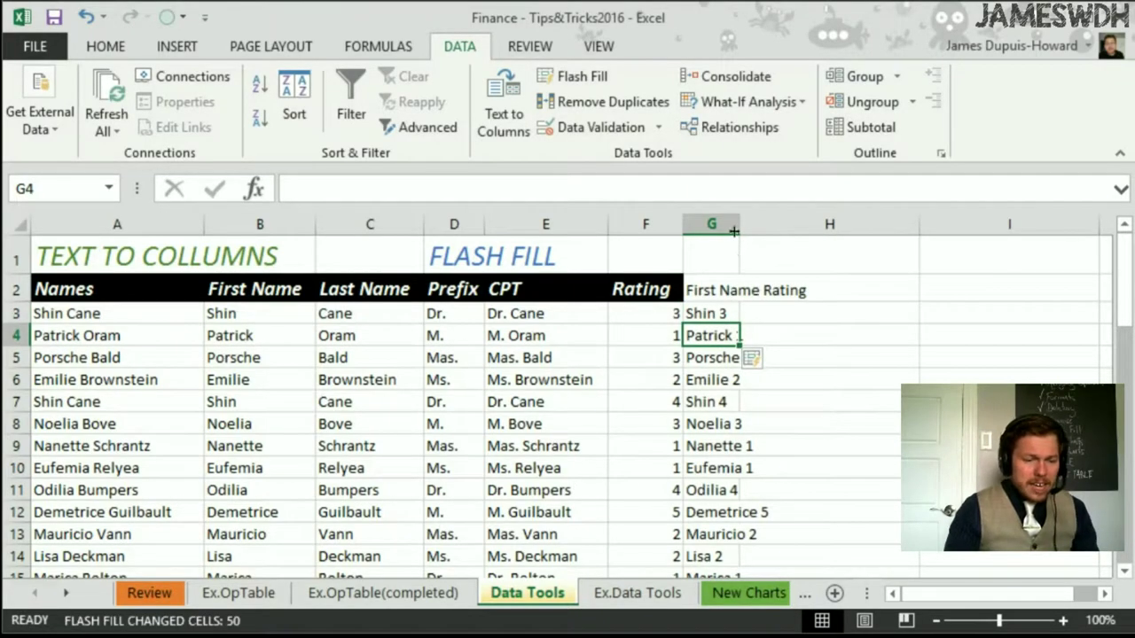
{"action": "scroll", "coordinate": [732, 455], "scroll_direction": "down", "scroll_amount": 1}
{"action": "scroll", "coordinate": [733, 455], "scroll_direction": "down", "scroll_amount": 2}
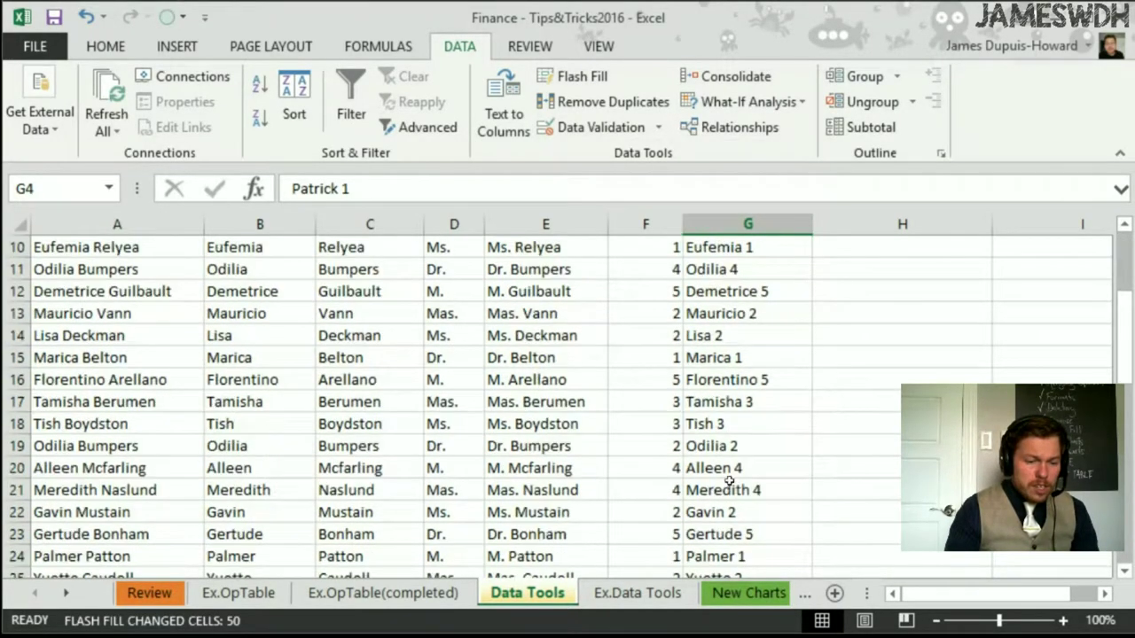
- Switch to the Ex.Data Tools sheet and autofit all of its columns to their contents
{"action": "scroll", "coordinate": [732, 455], "scroll_direction": "up", "scroll_amount": 3}
{"action": "left_click", "coordinate": [701, 289]}
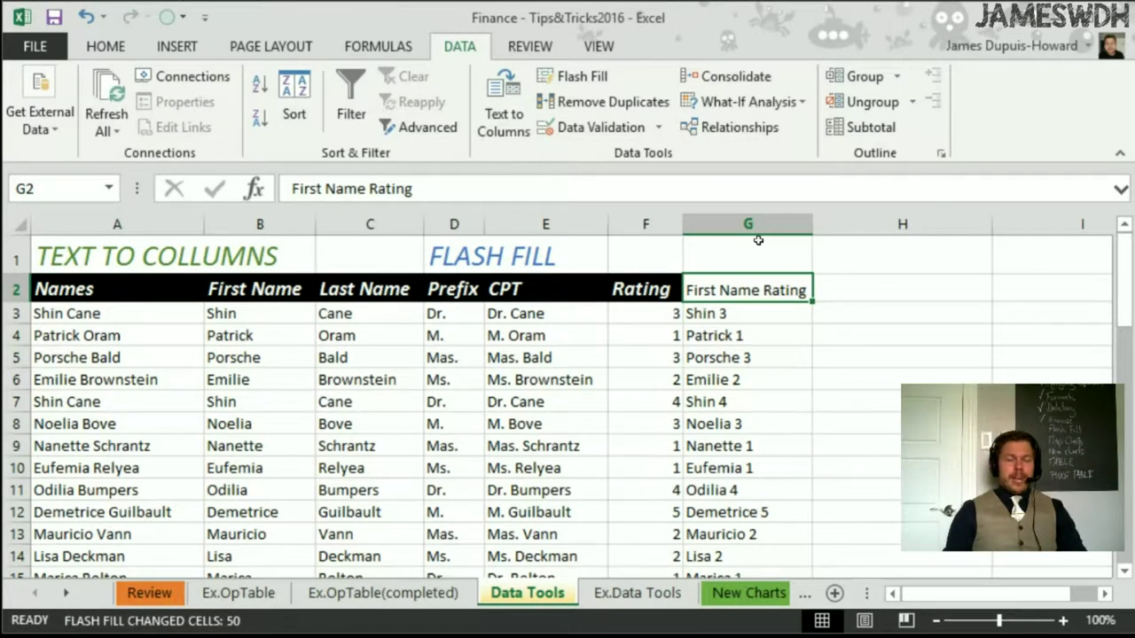
{"action": "left_click", "coordinate": [651, 596]}
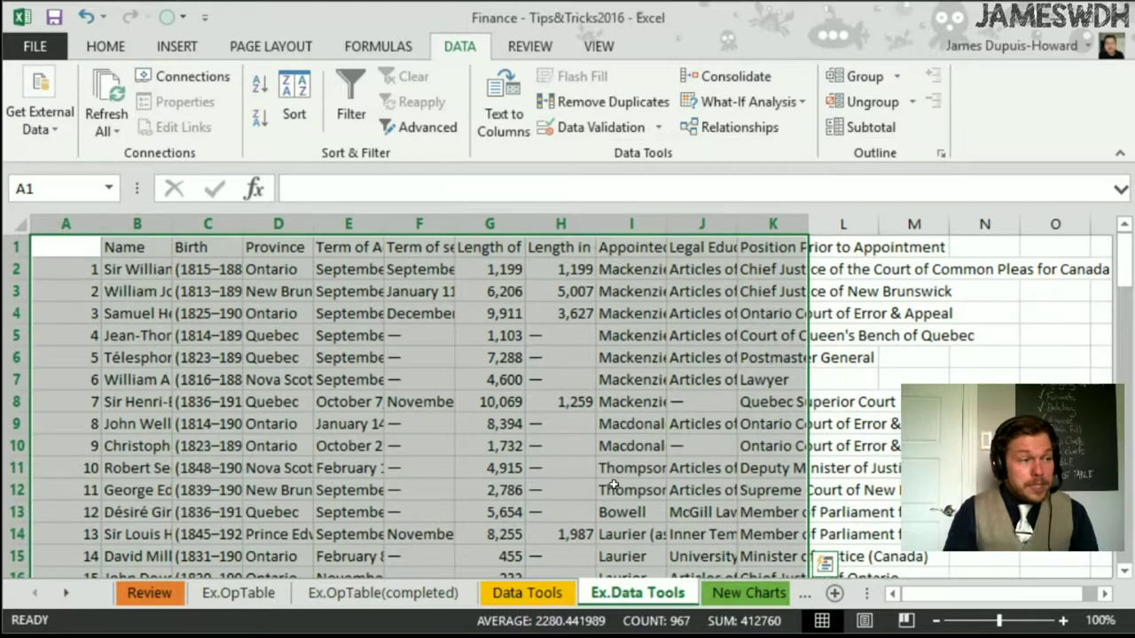
{"action": "key", "text": "ctrl+a"}
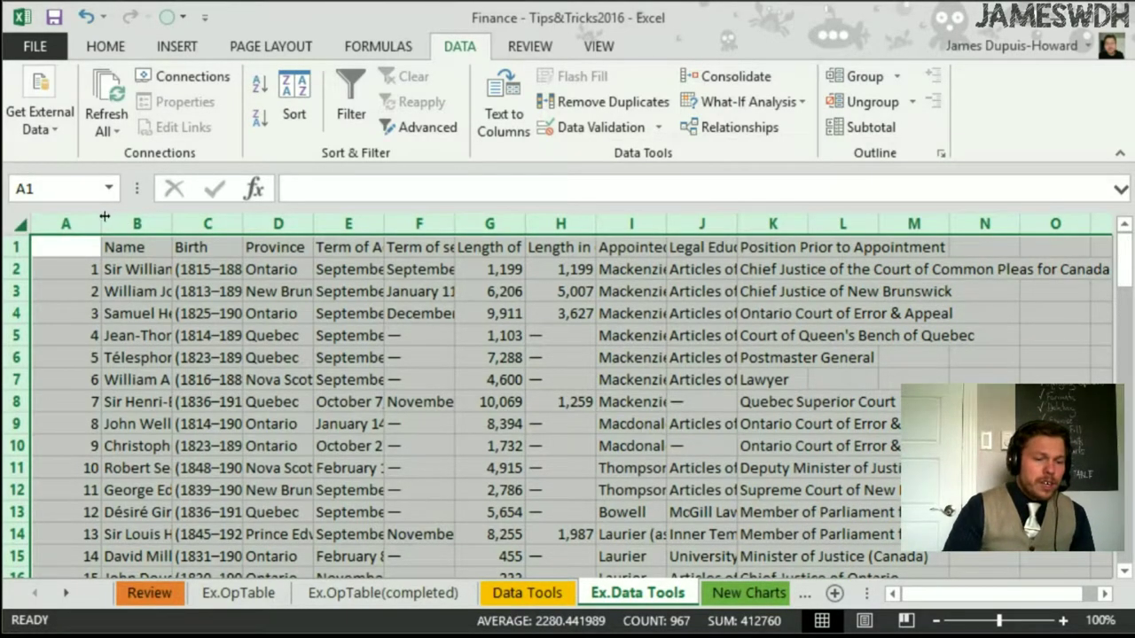
{"action": "left_click", "coordinate": [152, 341]}
{"action": "scroll", "coordinate": [96, 266], "scroll_direction": "down", "scroll_amount": 1}
{"action": "scroll", "coordinate": [95, 266], "scroll_direction": "up", "scroll_amount": 1}
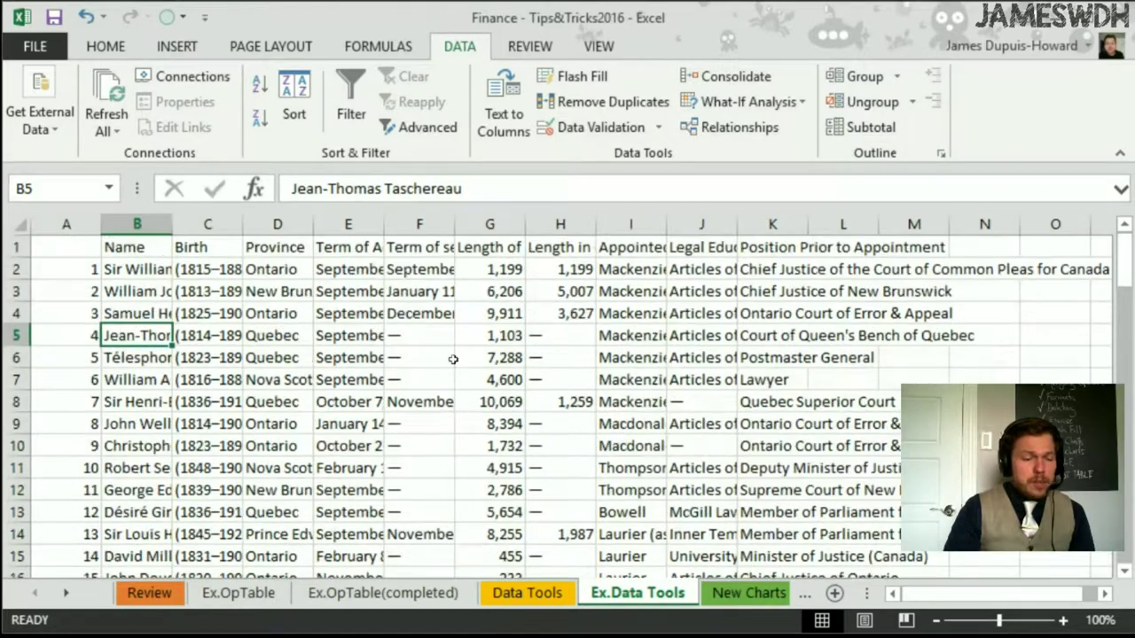
{"action": "left_click_drag", "start_coordinate": [230, 266], "coordinate": [233, 357]}
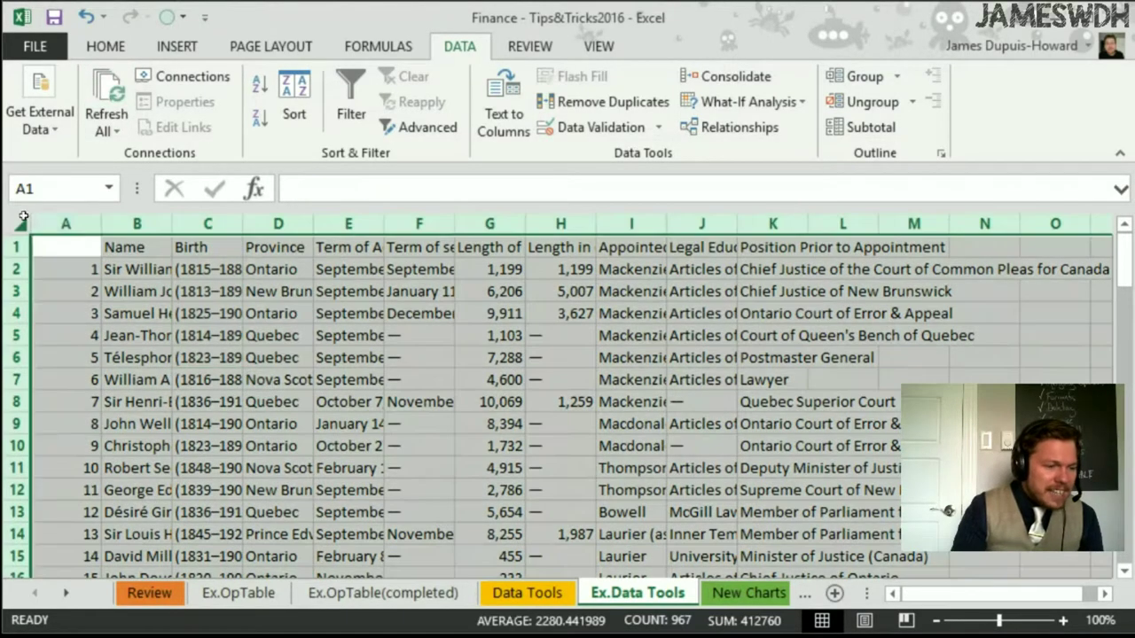
{"action": "left_click", "coordinate": [24, 221]}
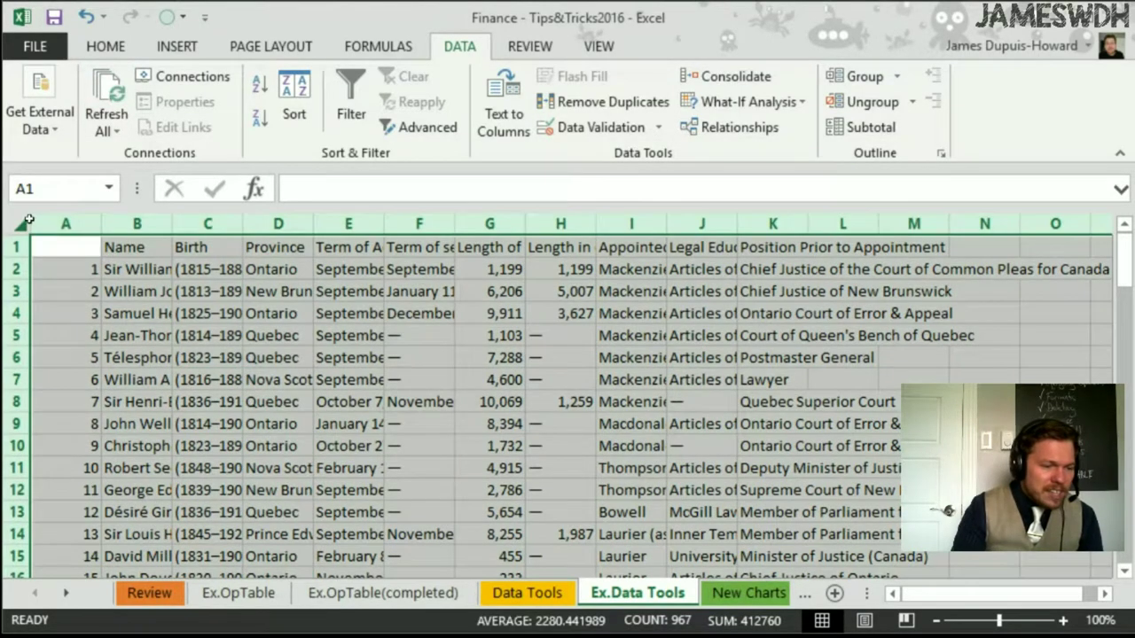
{"action": "double_click", "coordinate": [101, 223]}
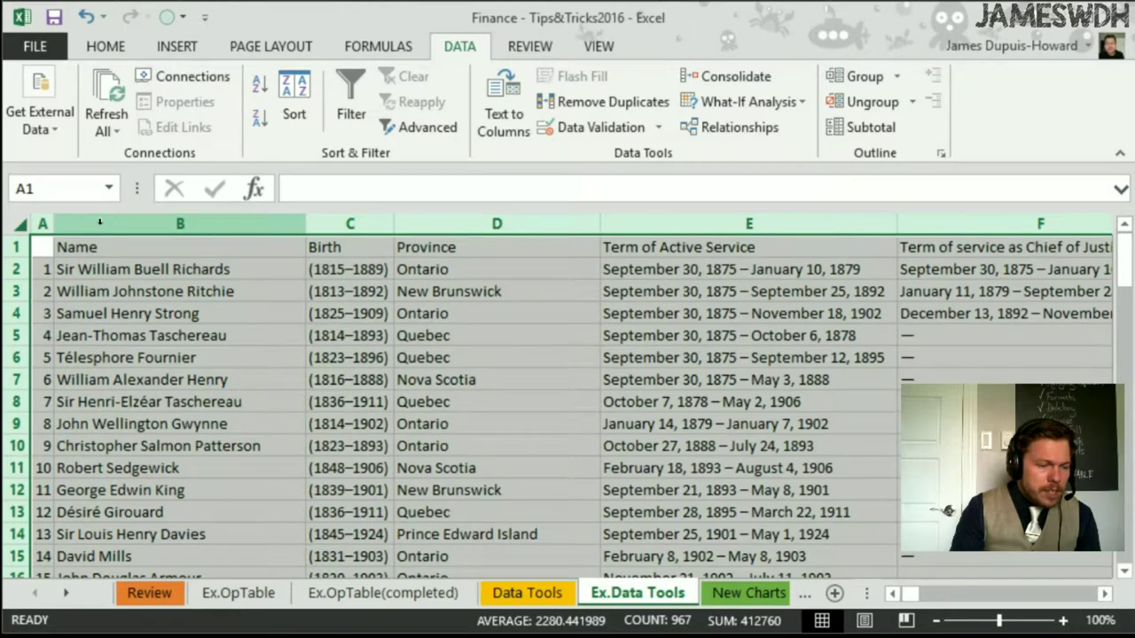
- Examine the Name and Birth columns, checking how the birth entries are written from the first row to the last
{"action": "left_click", "coordinate": [251, 299]}
{"action": "left_click_drag", "start_coordinate": [185, 266], "coordinate": [302, 559]}
{"action": "left_click_drag", "start_coordinate": [344, 260], "coordinate": [350, 515]}
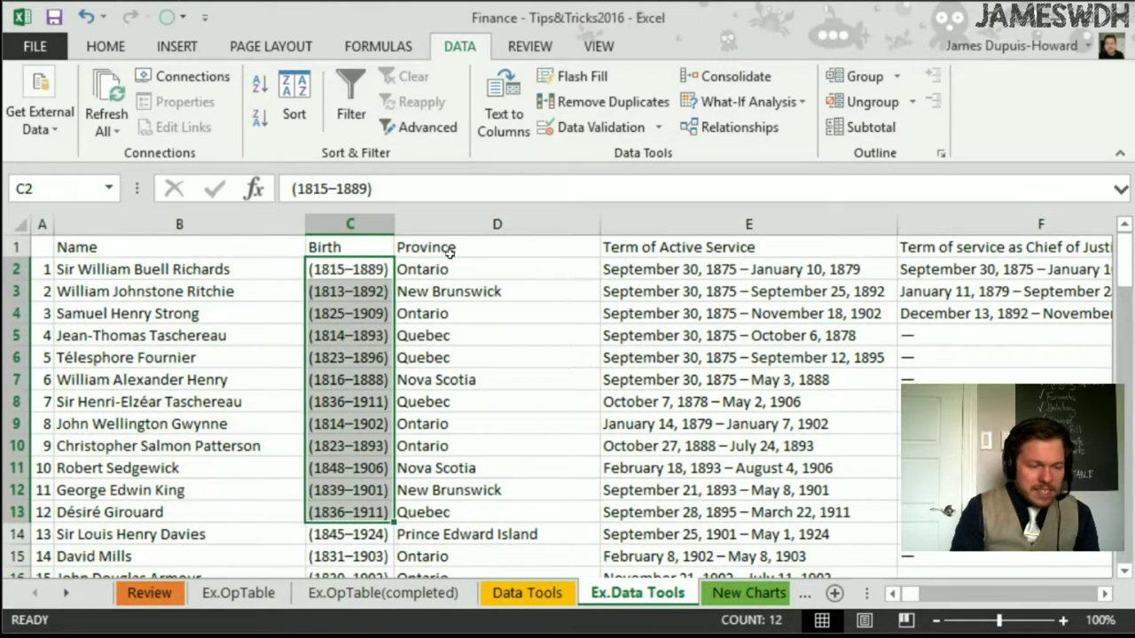
{"action": "scroll", "coordinate": [469, 310], "scroll_direction": "down", "scroll_amount": 2}
{"action": "scroll", "coordinate": [469, 310], "scroll_direction": "down", "scroll_amount": 19}
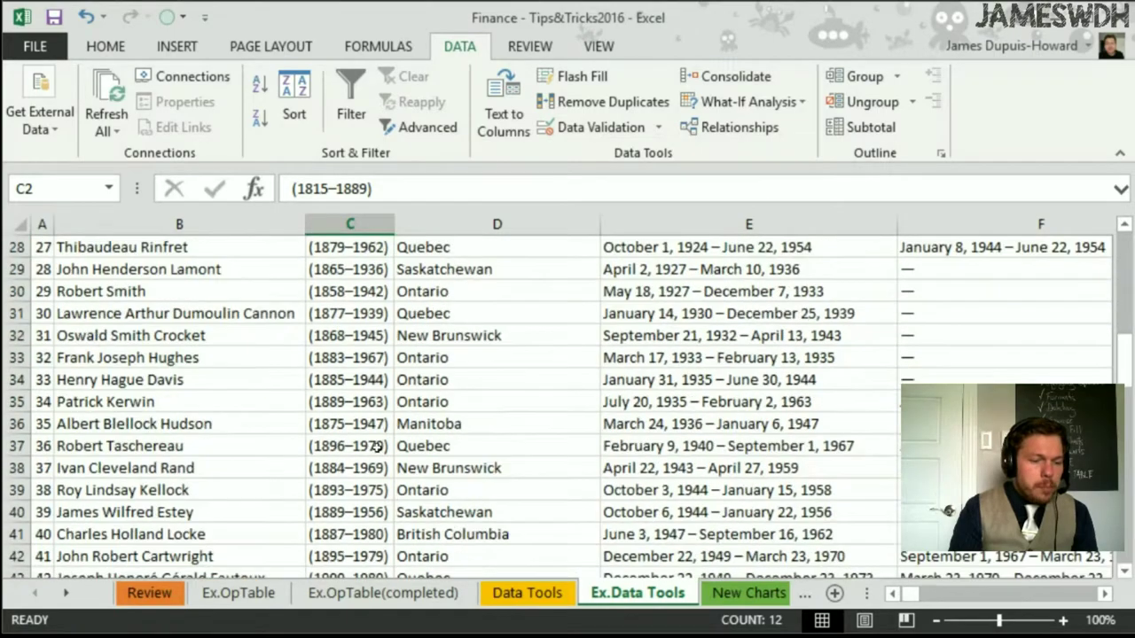
{"action": "scroll", "coordinate": [380, 470], "scroll_direction": "down", "scroll_amount": 8}
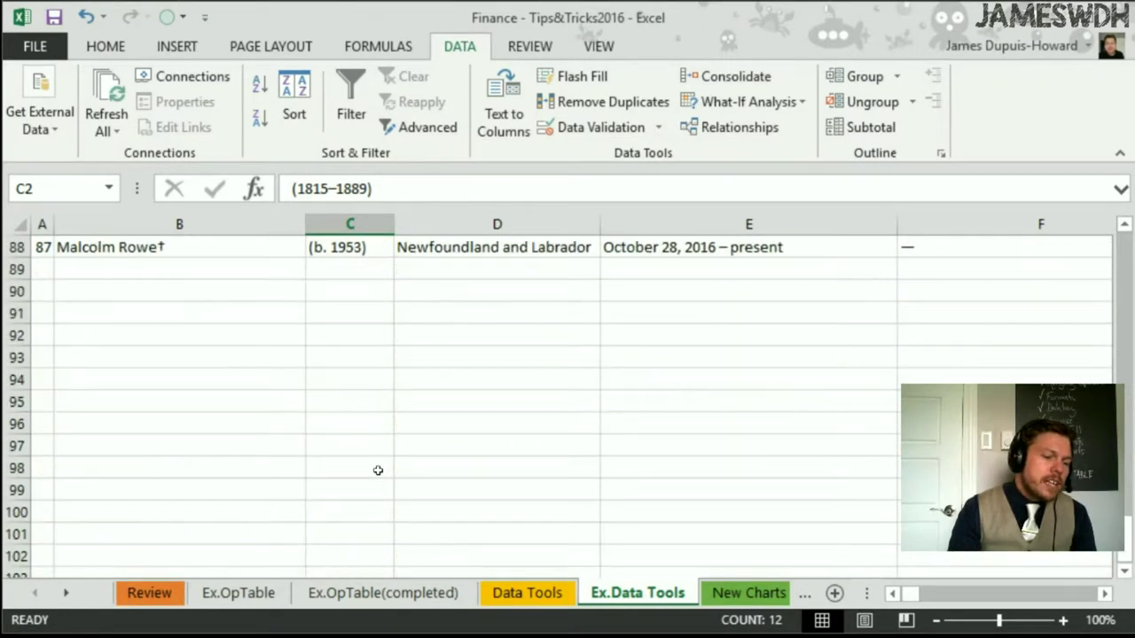
{"action": "scroll", "coordinate": [378, 470], "scroll_direction": "up", "scroll_amount": 10}
{"action": "scroll", "coordinate": [364, 424], "scroll_direction": "up", "scroll_amount": 18}
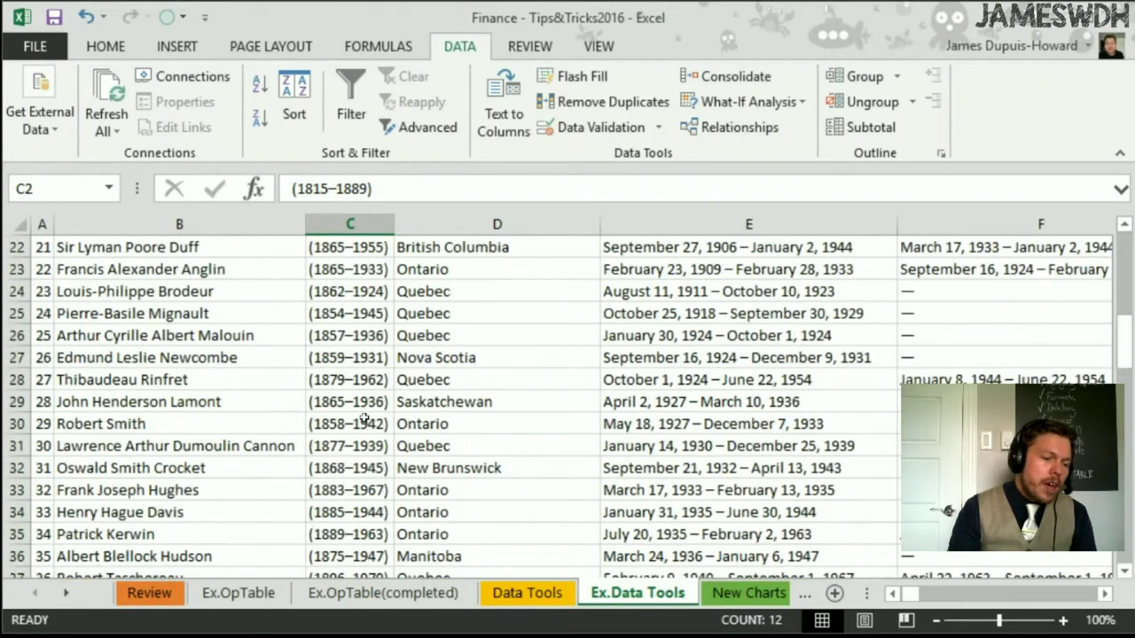
{"action": "scroll", "coordinate": [348, 404], "scroll_direction": "up", "scroll_amount": 1}
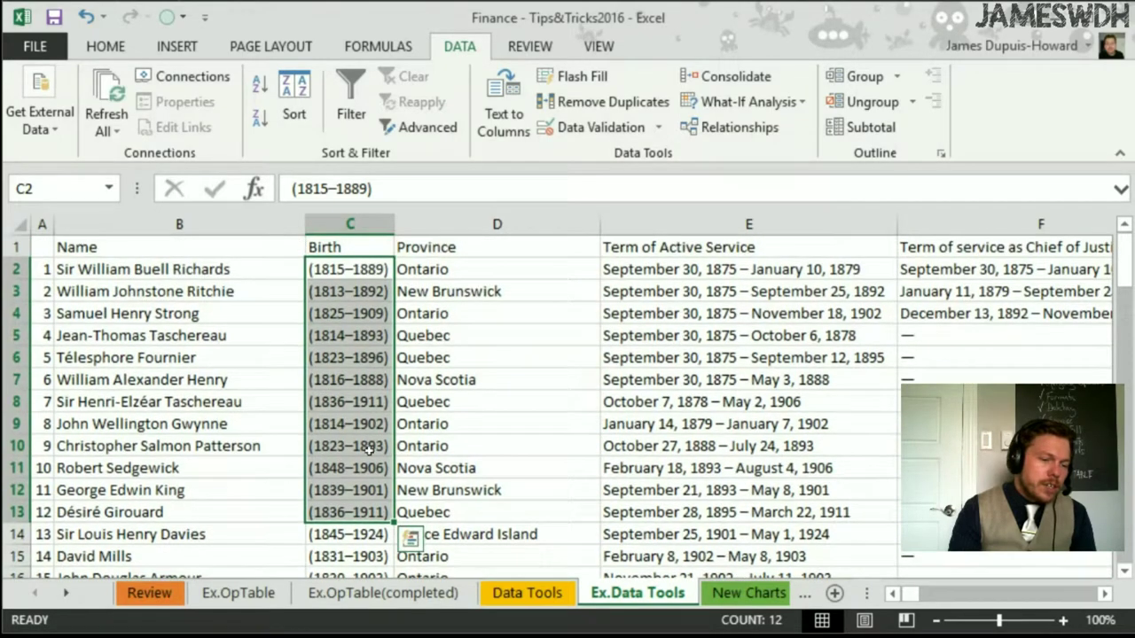
- Insert a blank column before Province and give it the heading Birthdate
{"action": "right_click", "coordinate": [465, 225]}
{"action": "left_click", "coordinate": [523, 385]}
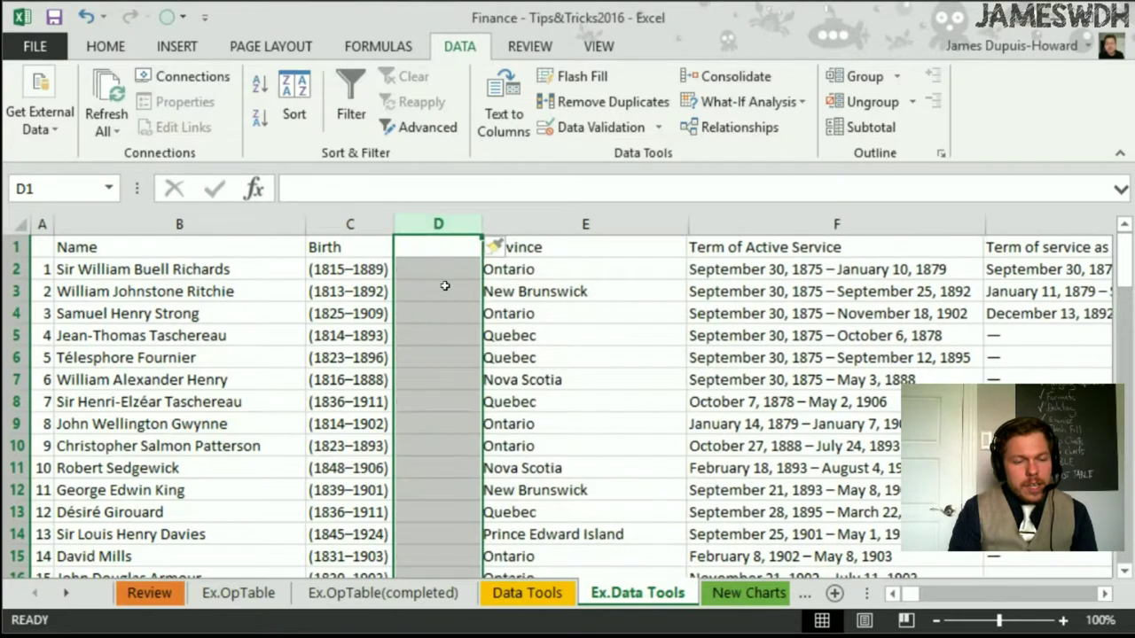
{"action": "left_click", "coordinate": [459, 256]}
{"action": "type", "text": "Birthdate"}
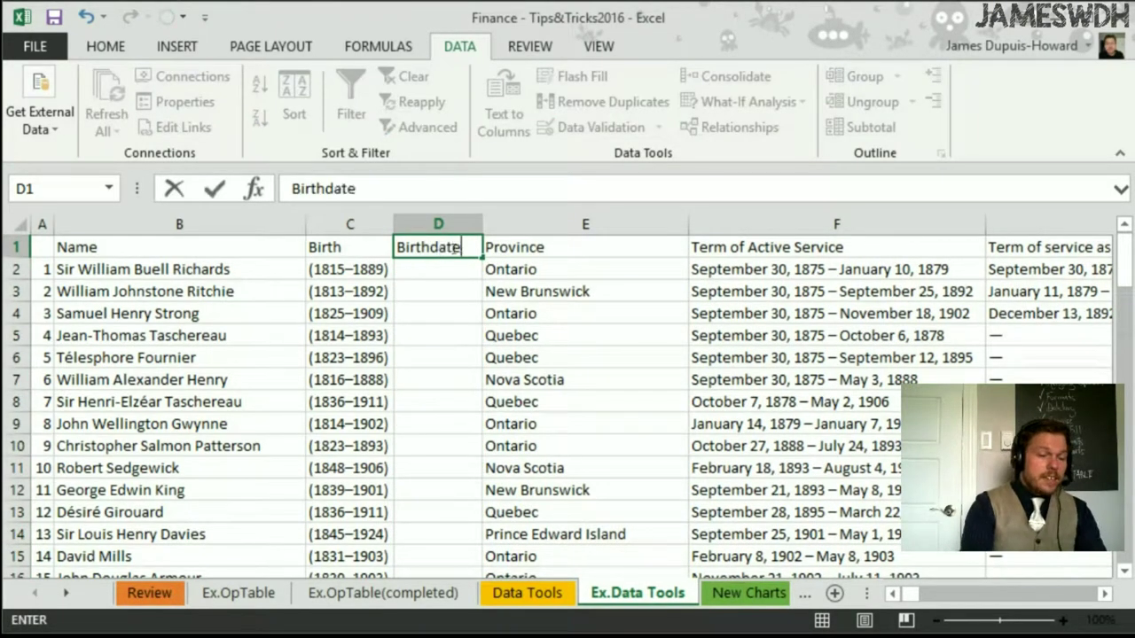
{"action": "key", "text": "Return"}
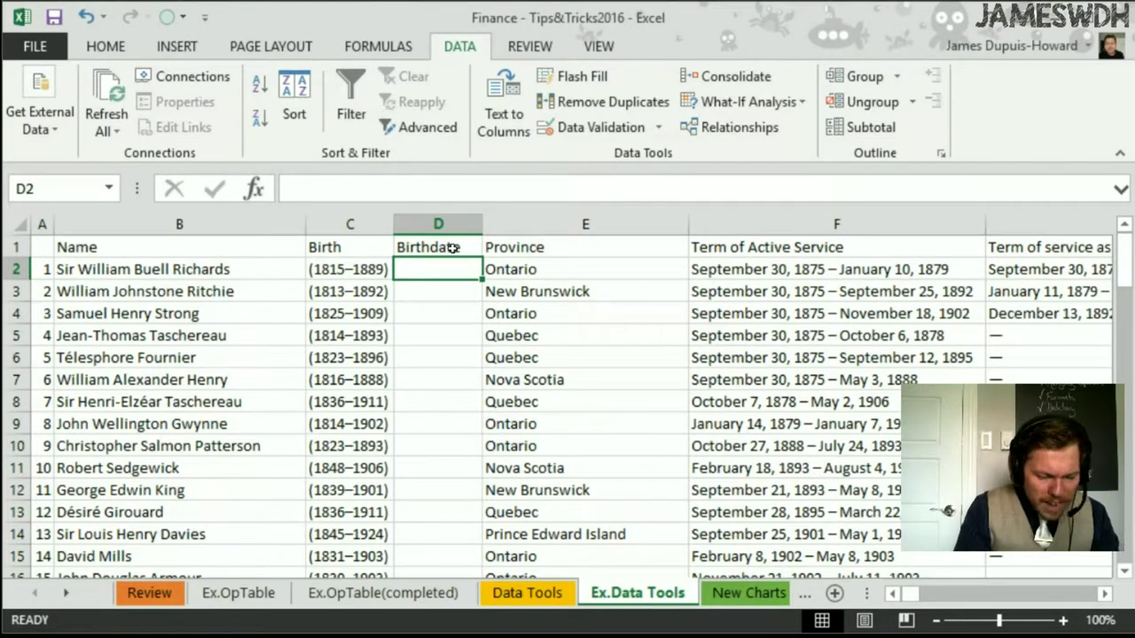
- Enter the birth year from row 2's Birth entry in D2 and Flash Fill the rest of the Birthdate column
{"action": "type", "text": "1815"}
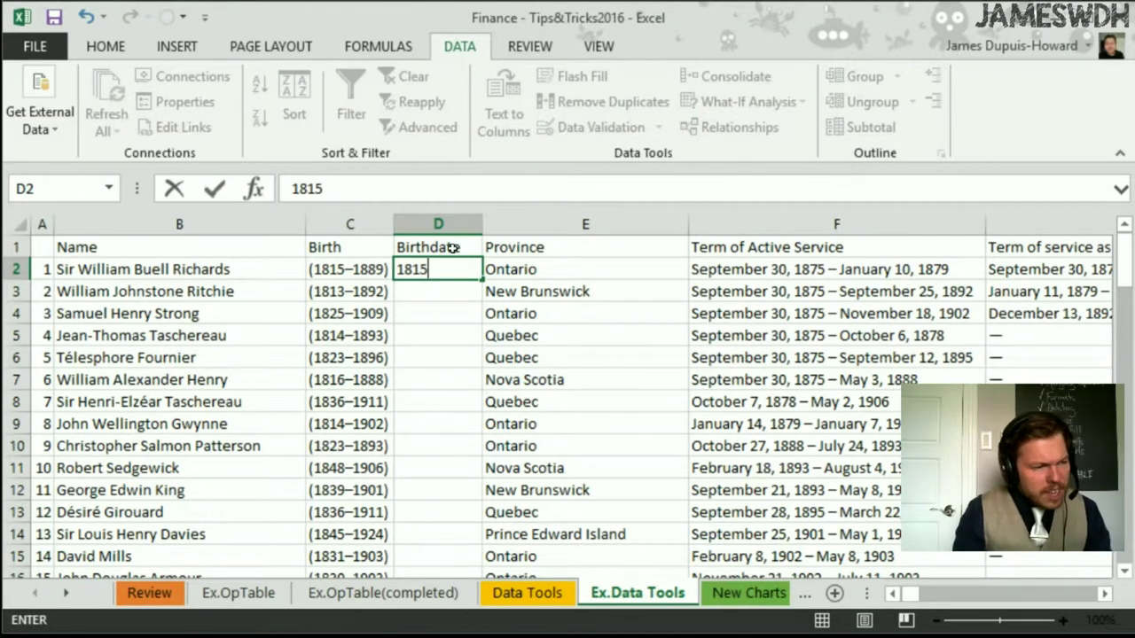
{"action": "key", "text": "Return"}
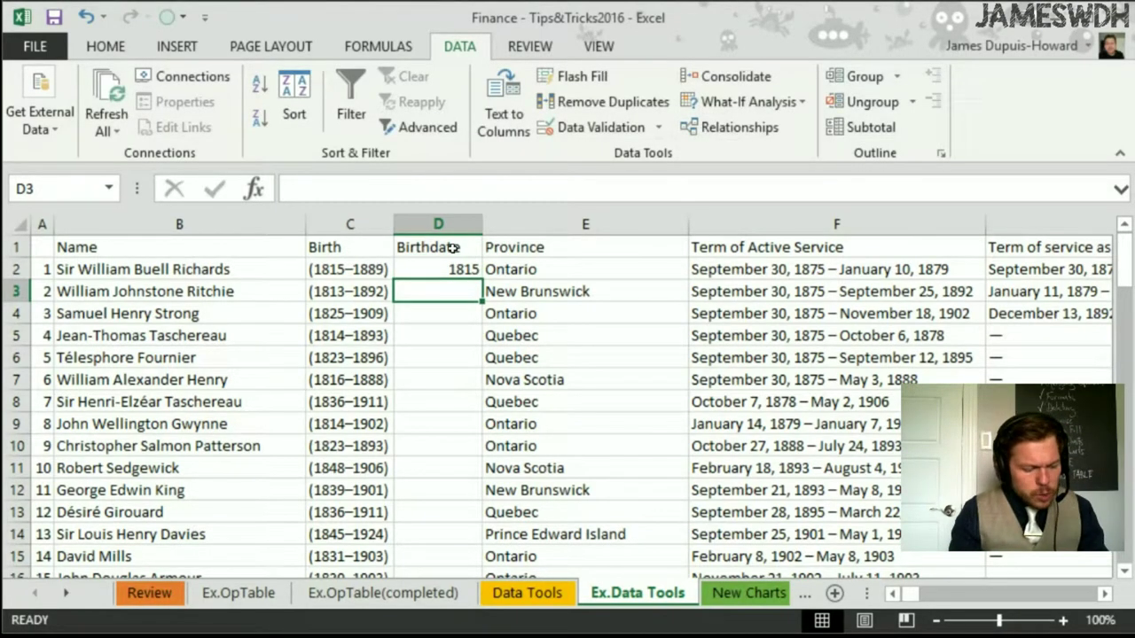
{"action": "key", "text": "ctrl+e"}
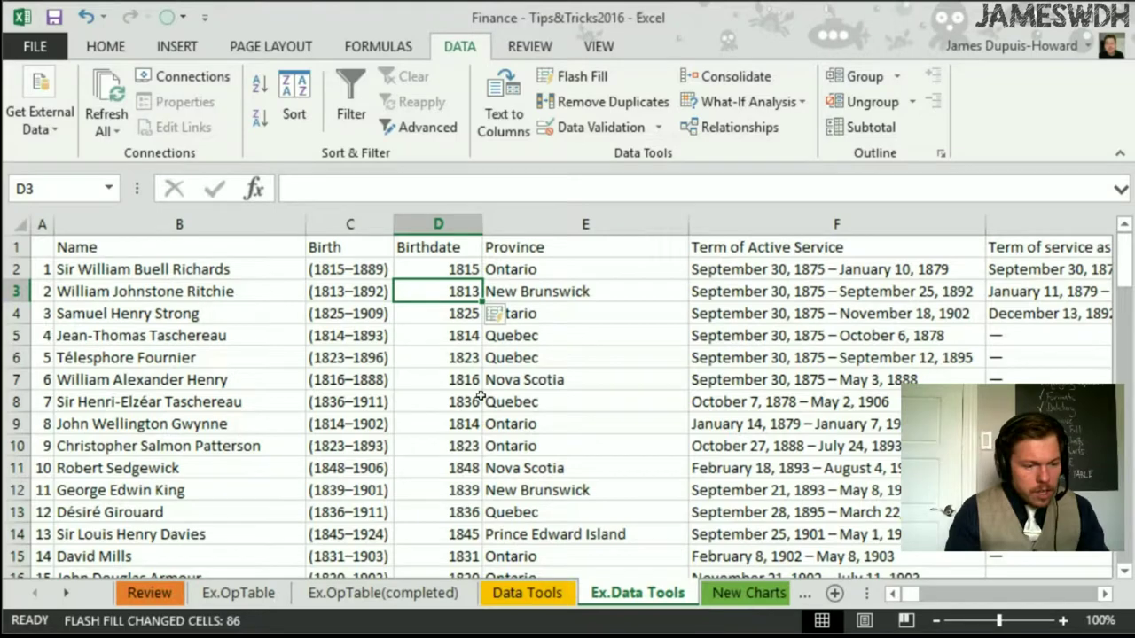
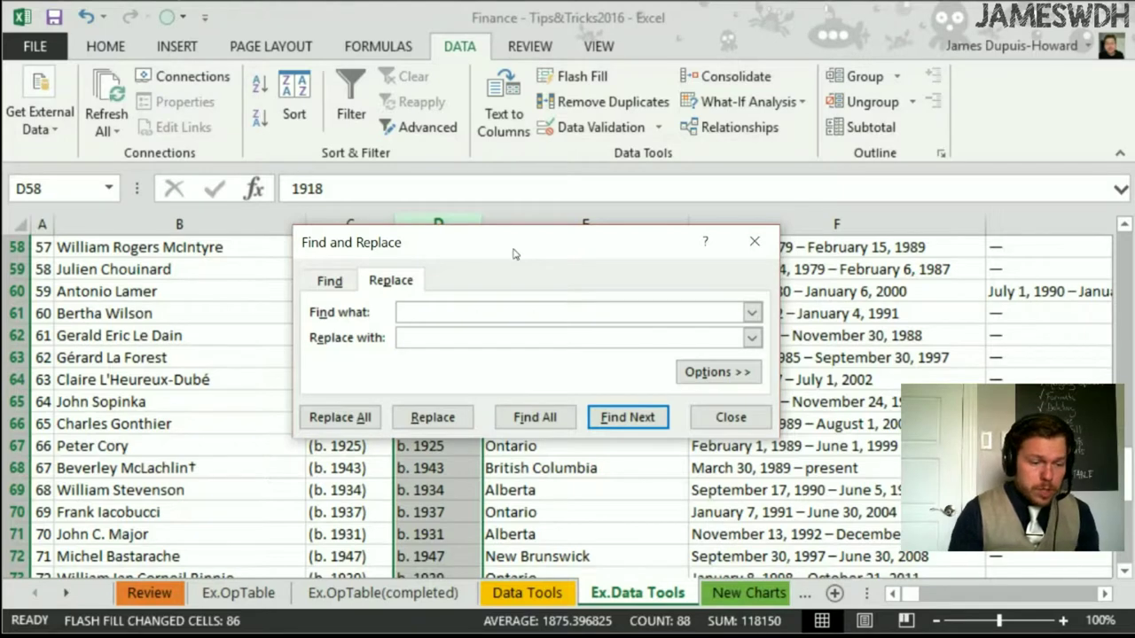
- Remove the "b." prefix throughout the Birthdate column by replacing all occurrences with nothing, and close Find and Replace
{"action": "type", "text": "B."}
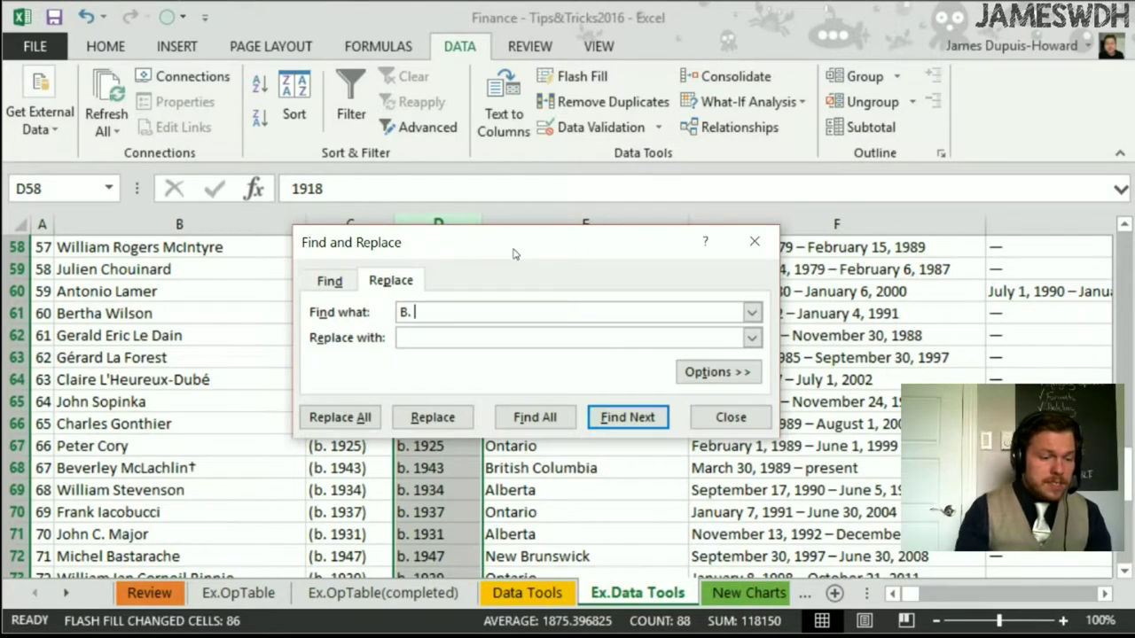
{"action": "key", "text": "BackSpace"}
{"action": "key", "text": "BackSpace"}
{"action": "key", "text": "BackSpace"}
{"action": "type", "text": "b."}
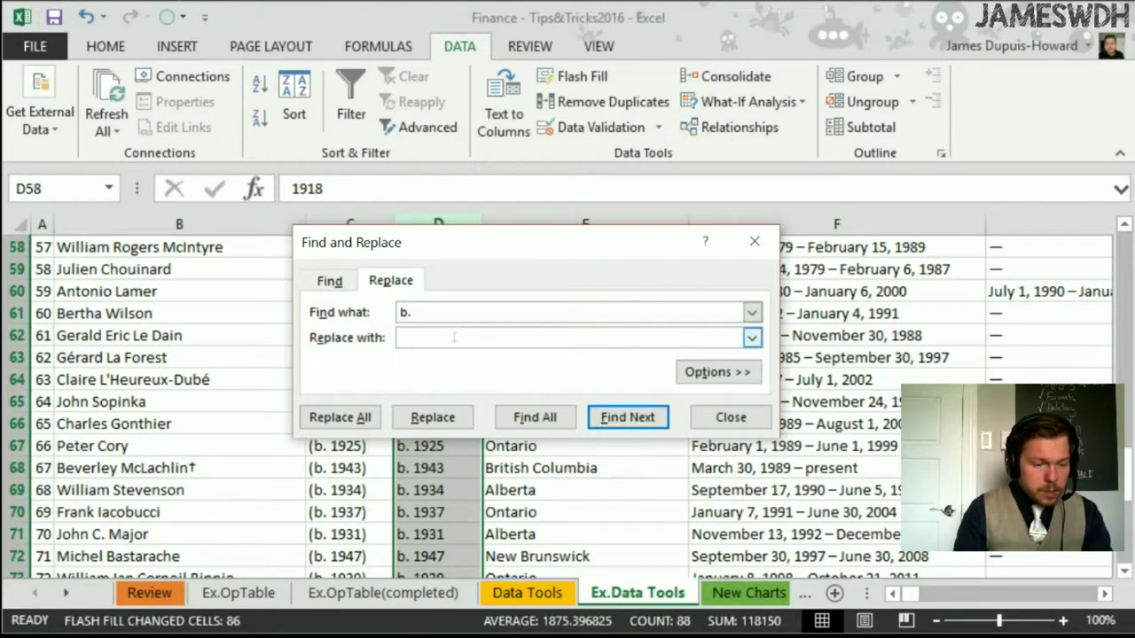
{"action": "left_click", "coordinate": [454, 337]}
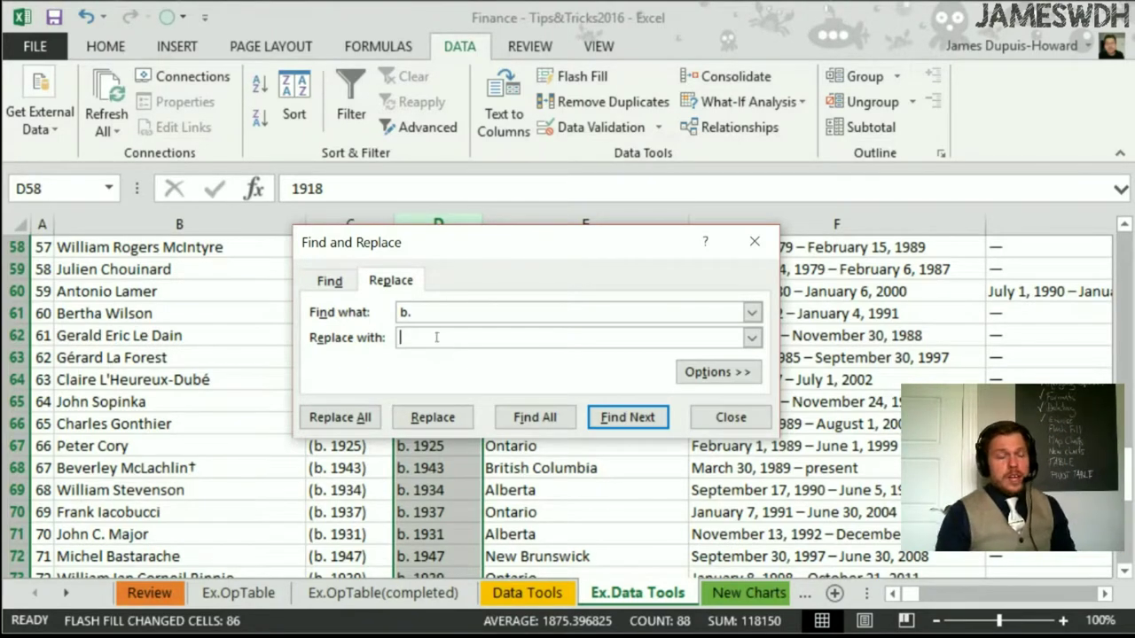
{"action": "left_click", "coordinate": [347, 420]}
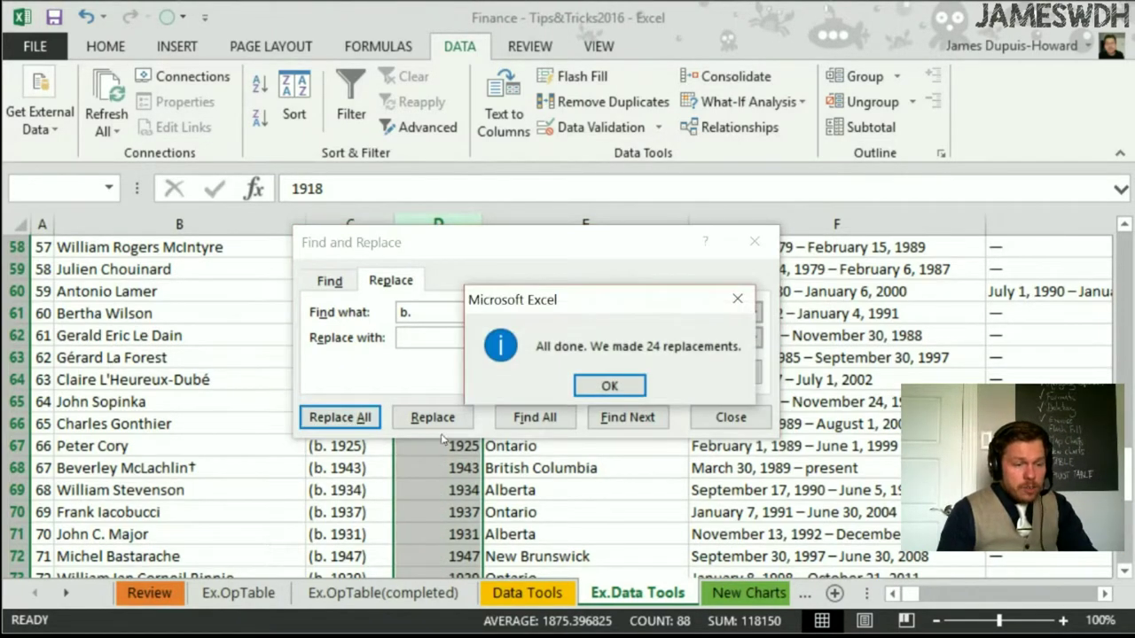
{"action": "left_click", "coordinate": [605, 384]}
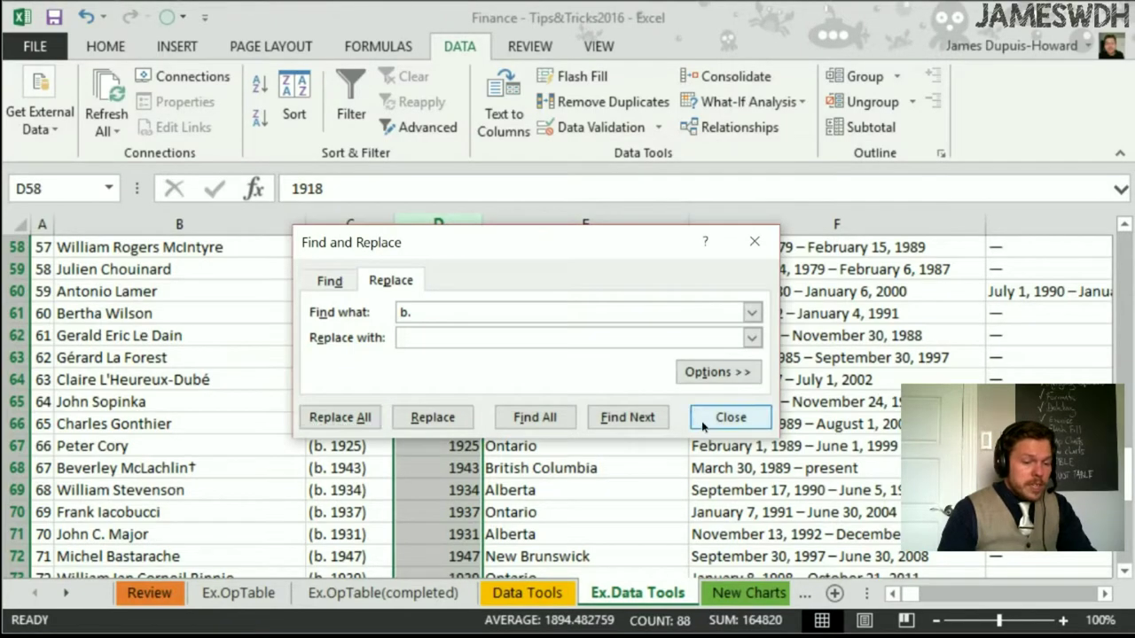
{"action": "left_click", "coordinate": [724, 415]}
- Check the years in the Birthdate column down to the last record and back at the first rows
{"action": "scroll", "coordinate": [405, 441], "scroll_direction": "up", "scroll_amount": 6}
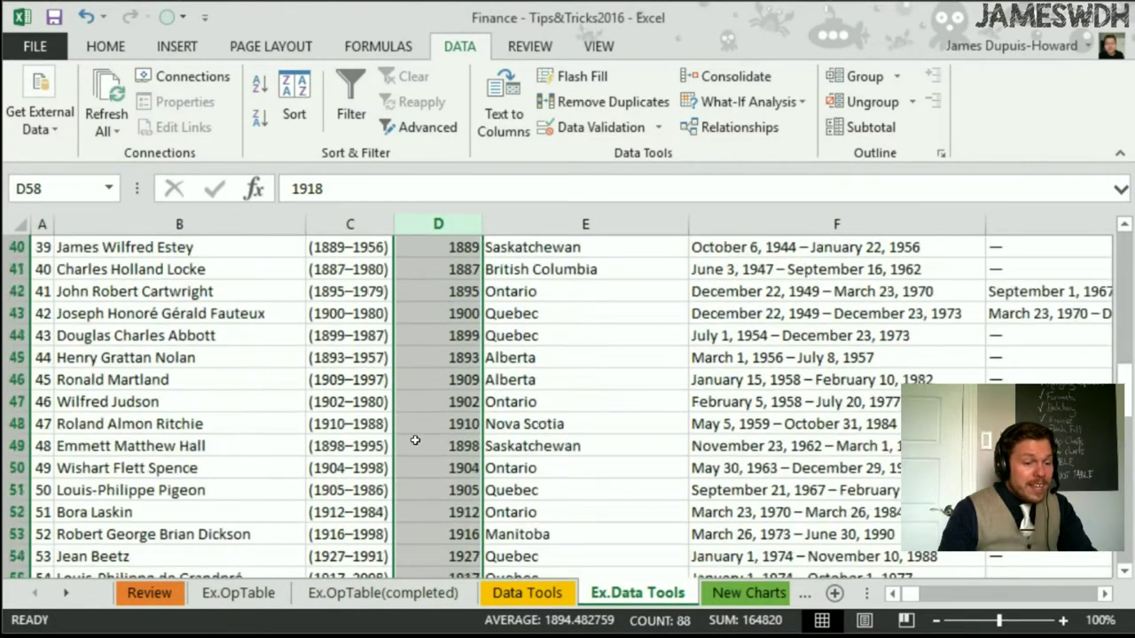
{"action": "scroll", "coordinate": [416, 437], "scroll_direction": "down", "scroll_amount": 14}
{"action": "scroll", "coordinate": [455, 453], "scroll_direction": "up", "scroll_amount": 1}
{"action": "scroll", "coordinate": [455, 454], "scroll_direction": "down", "scroll_amount": 1}
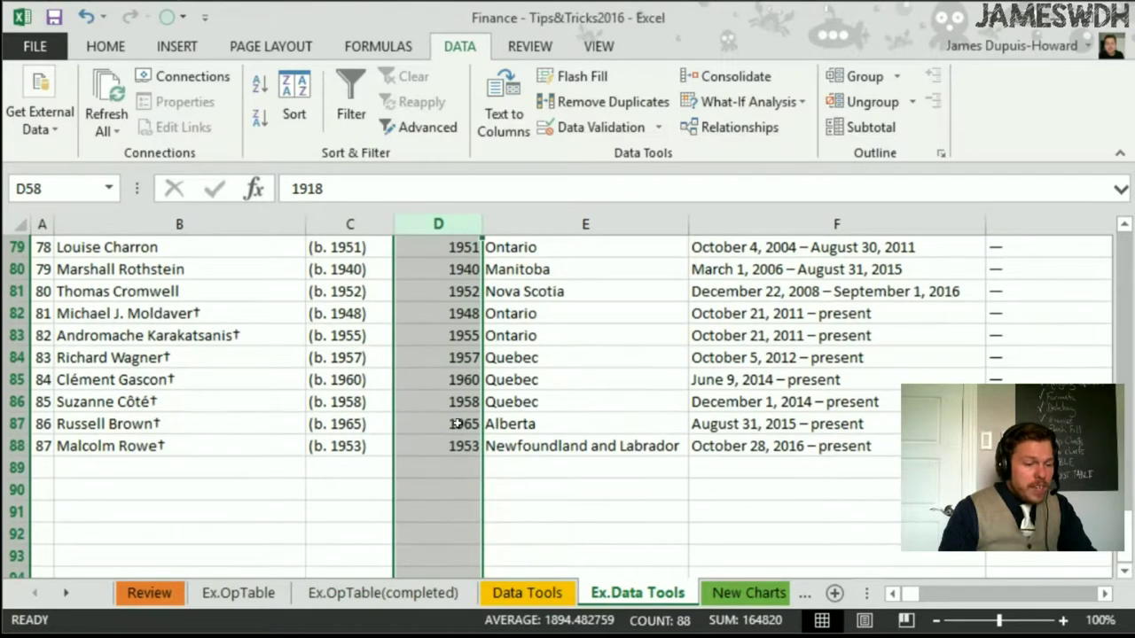
{"action": "scroll", "coordinate": [452, 443], "scroll_direction": "up", "scroll_amount": 20}
{"action": "left_click_drag", "start_coordinate": [442, 268], "coordinate": [454, 424]}
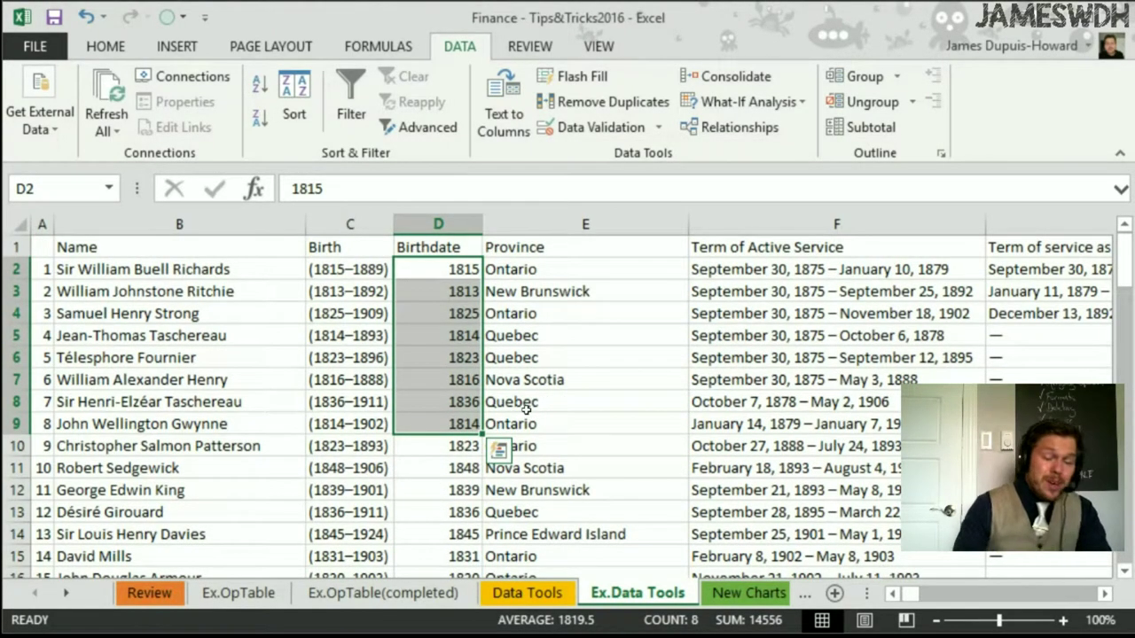